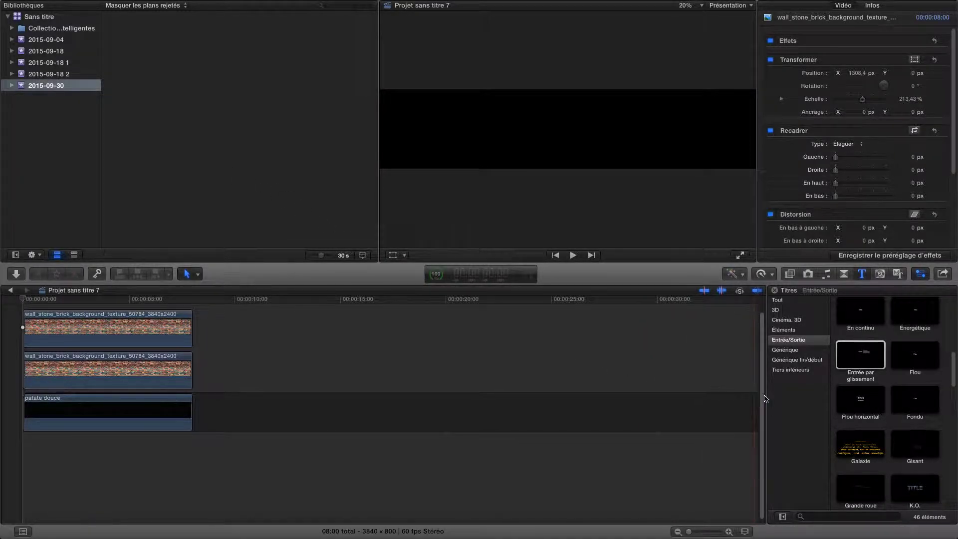
Add the Entrée par glissement title from the Entrée/Sortie titles above the brick-wall clips, at the start of the timeline
{"action": "scroll", "coordinate": [763, 386], "scroll_direction": "up", "scroll_amount": 2}
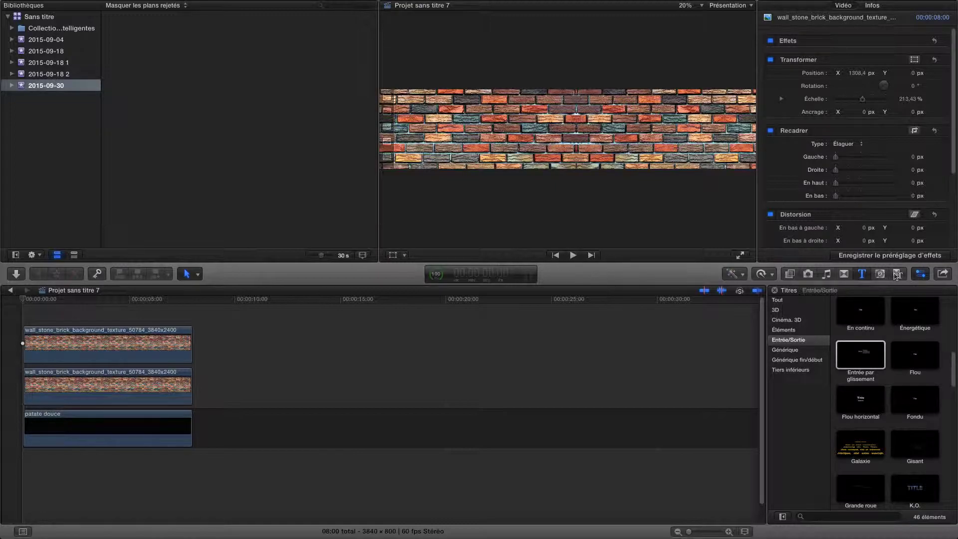
{"action": "left_click", "coordinate": [896, 274]}
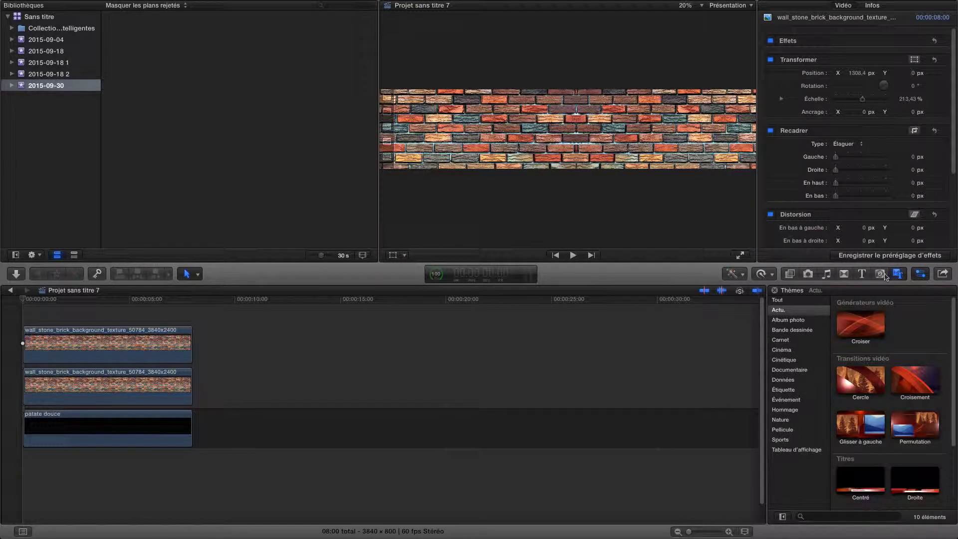
{"action": "left_click", "coordinate": [880, 275]}
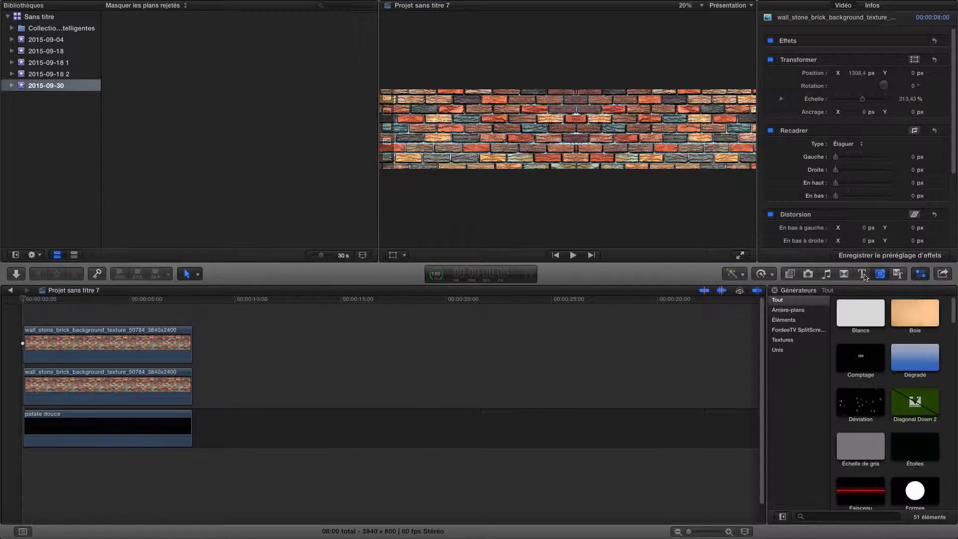
{"action": "left_click", "coordinate": [864, 275]}
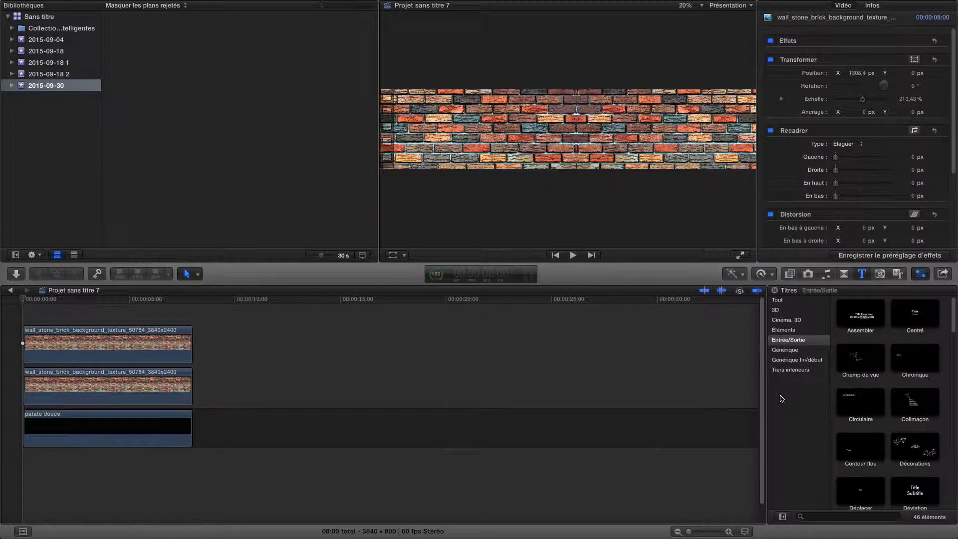
{"action": "left_click", "coordinate": [787, 344]}
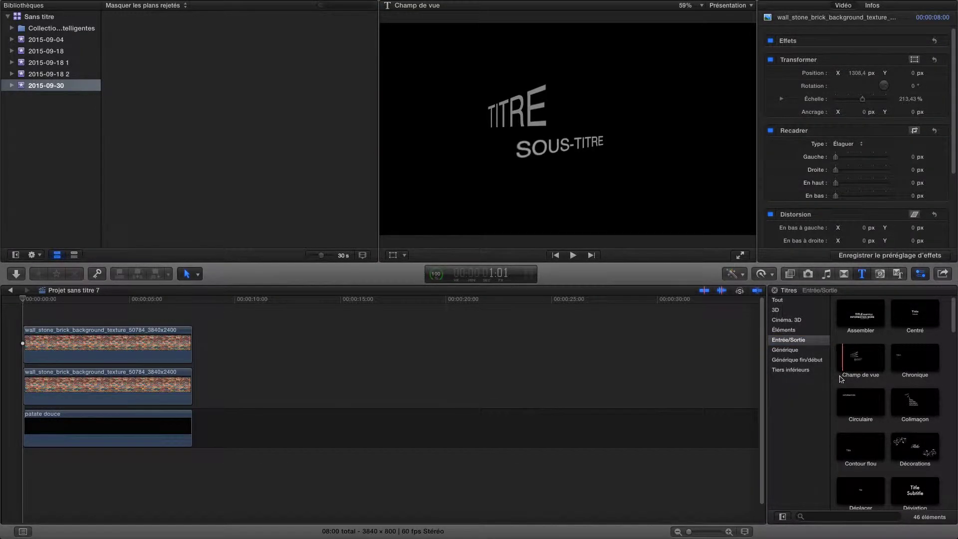
{"action": "left_click", "coordinate": [826, 389]}
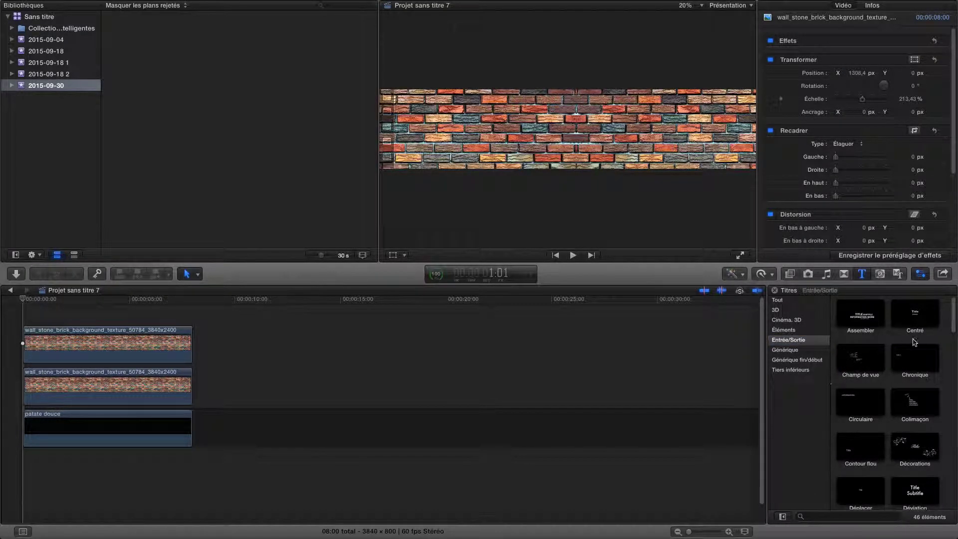
{"action": "left_click_drag", "start_coordinate": [953, 314], "coordinate": [952, 430]}
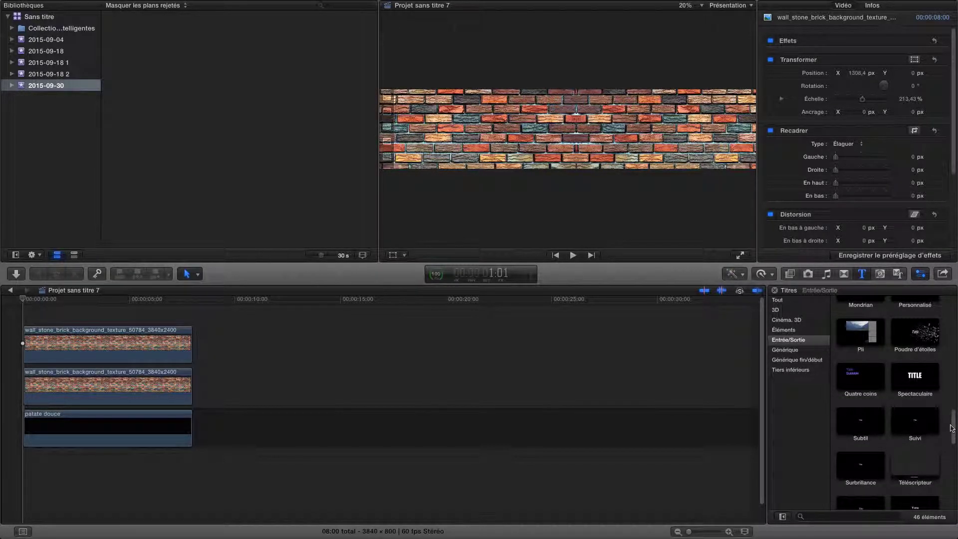
{"action": "left_click_drag", "start_coordinate": [952, 423], "coordinate": [954, 352]}
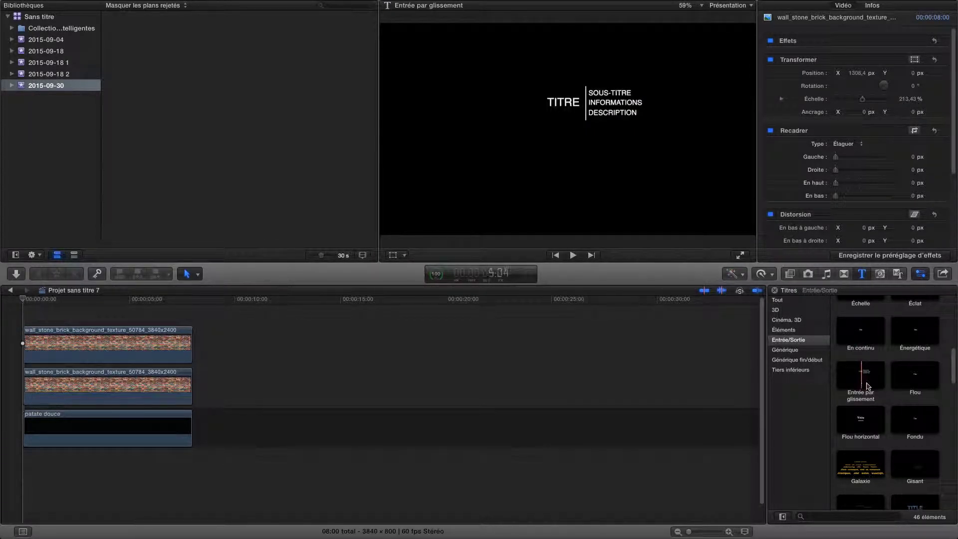
{"action": "left_click", "coordinate": [867, 382]}
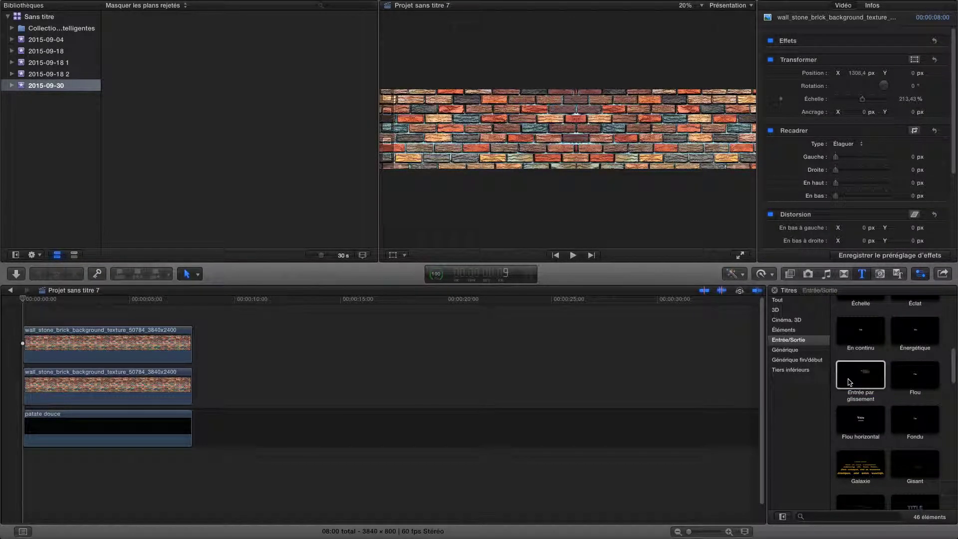
{"action": "left_click_drag", "start_coordinate": [871, 383], "coordinate": [23, 319]}
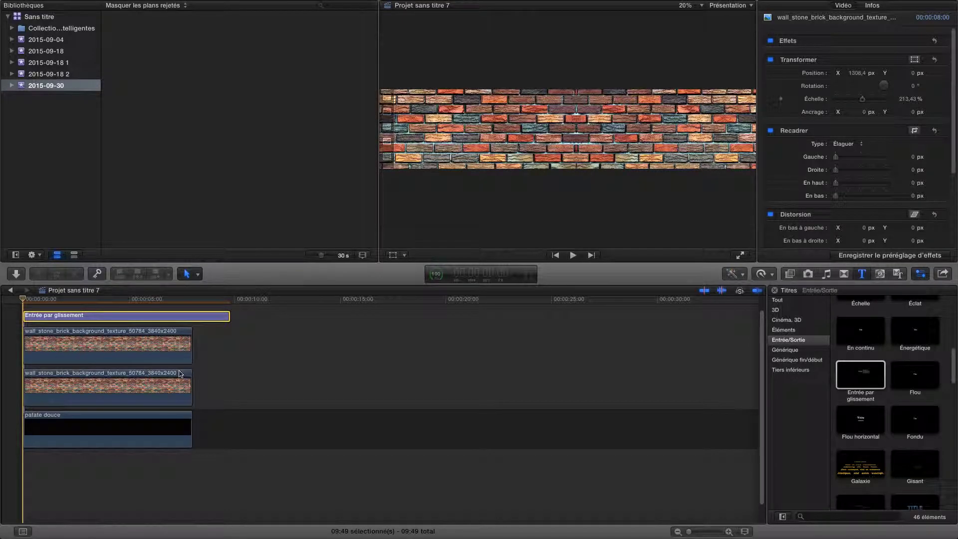
Trim the end of the title clip to 8 seconds so it finishes together with the brick-wall clips
{"action": "left_click", "coordinate": [228, 316]}
{"action": "left_click_drag", "start_coordinate": [228, 316], "coordinate": [192, 316]}
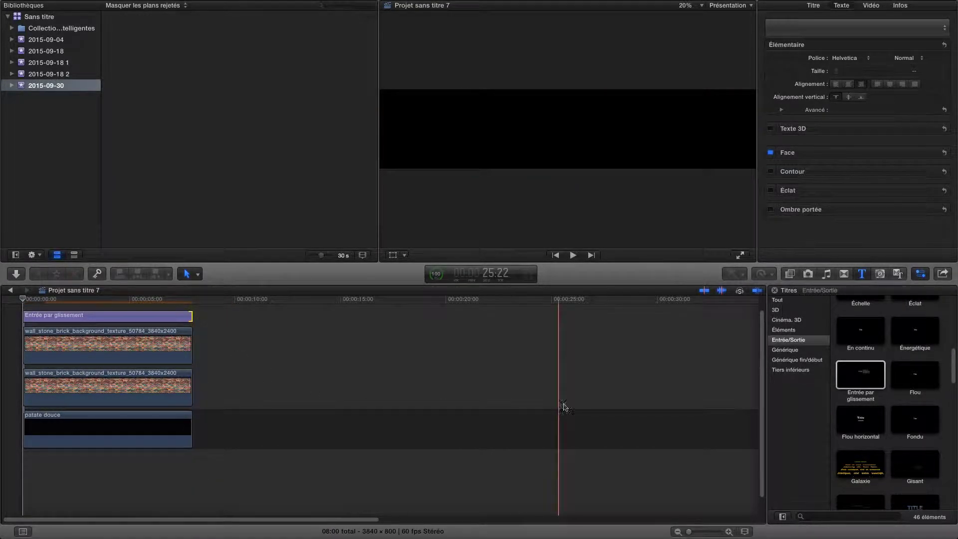
{"action": "scroll", "coordinate": [749, 354], "scroll_direction": "up", "scroll_amount": 1}
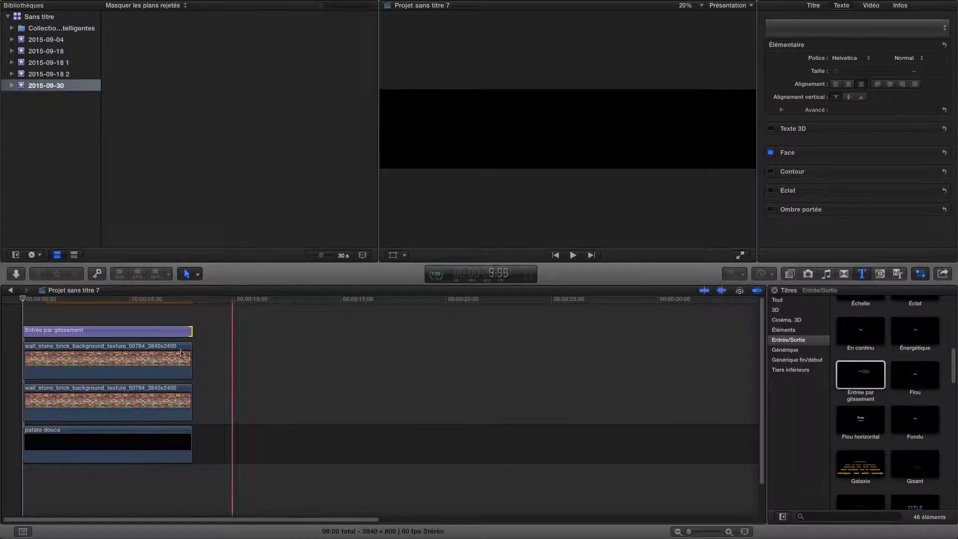
With the playhead at 5:57, transform the title to position about X -1425.7 px, Y -173.9 px
{"action": "left_click", "coordinate": [127, 336]}
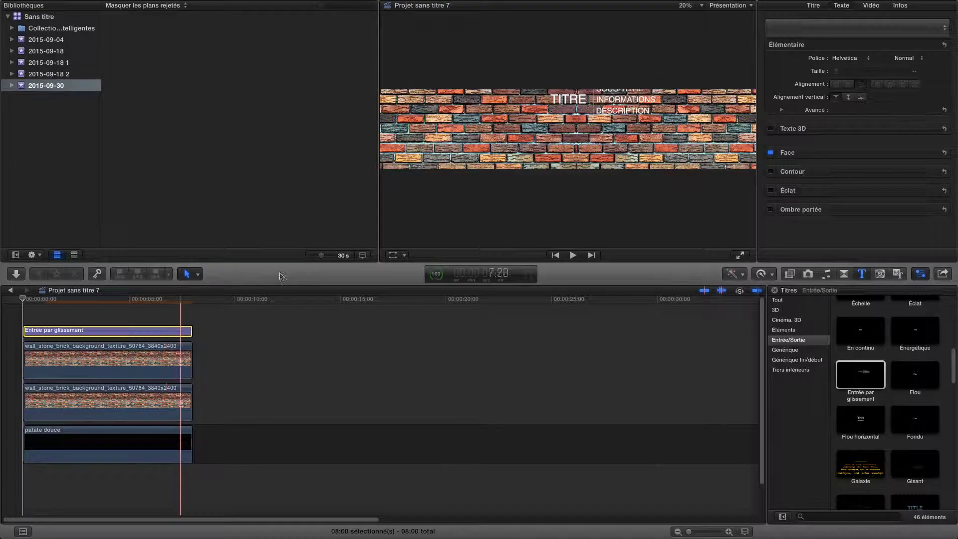
{"action": "left_click", "coordinate": [133, 300]}
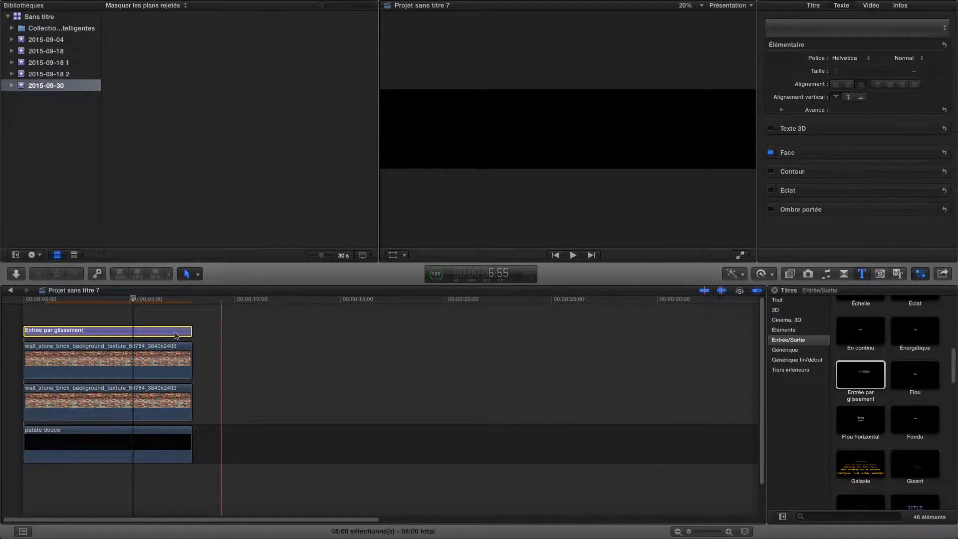
{"action": "left_click", "coordinate": [110, 302]}
{"action": "left_click_drag", "start_coordinate": [110, 302], "coordinate": [148, 302]}
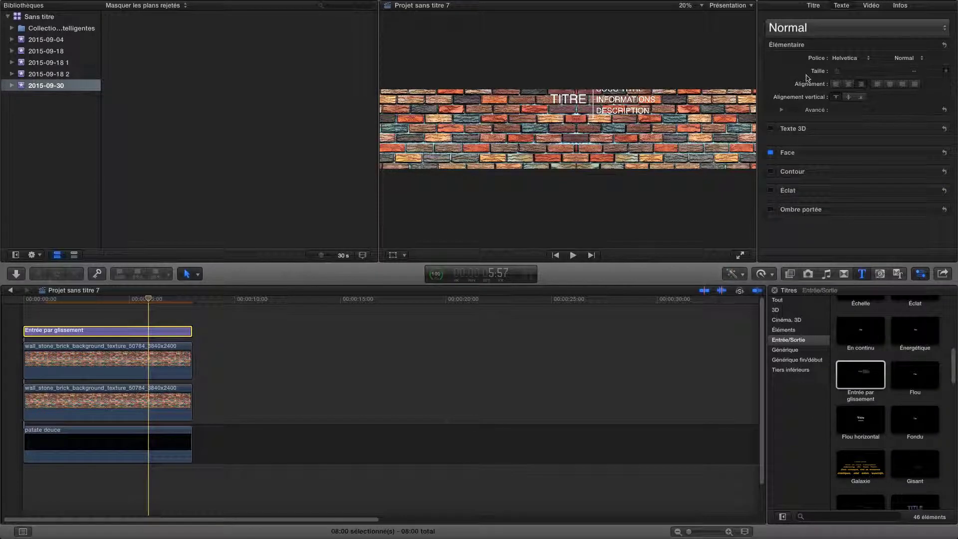
{"action": "left_click", "coordinate": [871, 5]}
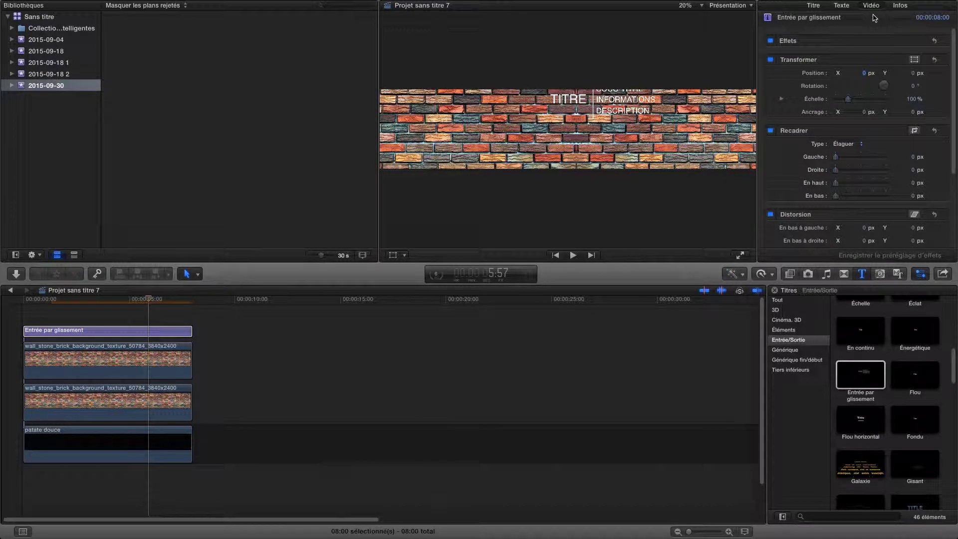
{"action": "left_click", "coordinate": [915, 60]}
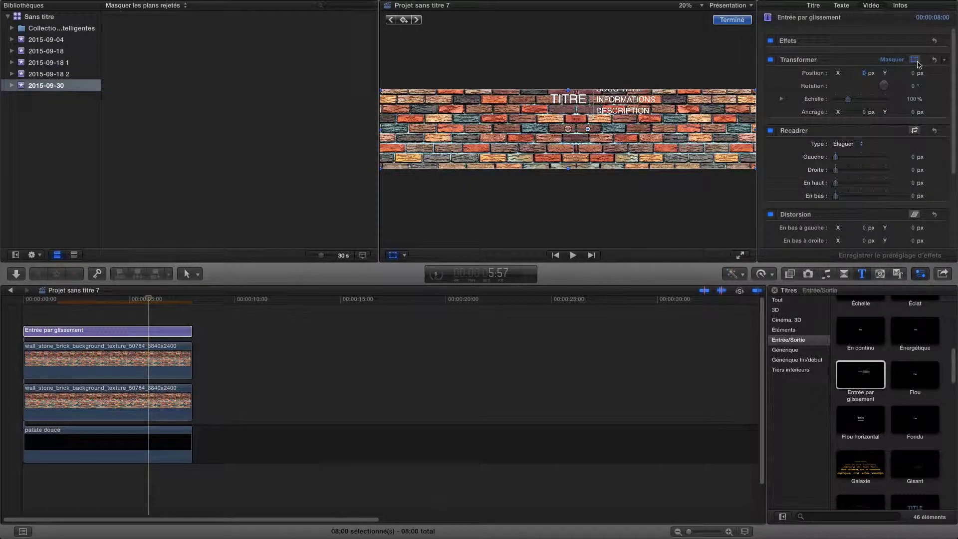
{"action": "left_click_drag", "start_coordinate": [566, 138], "coordinate": [430, 148]}
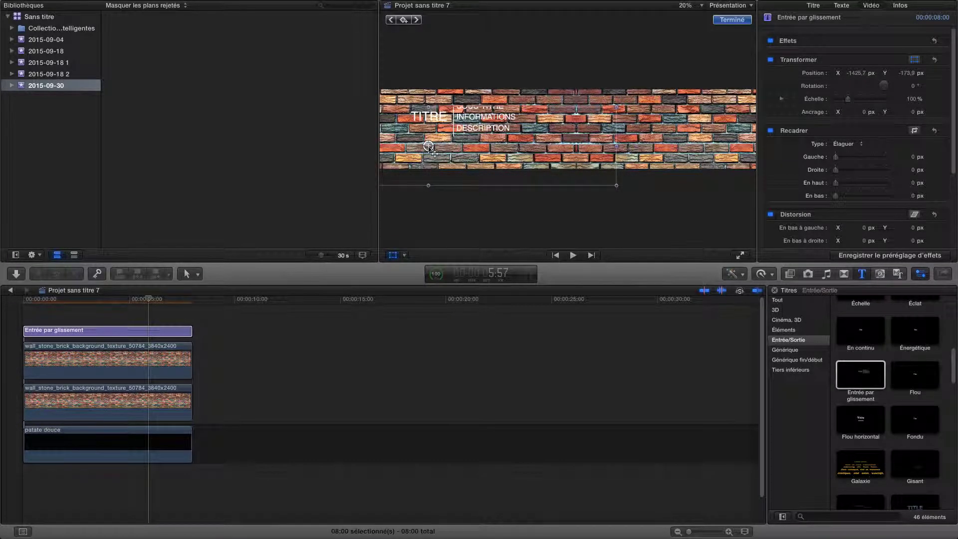
Reselect the title with the playhead at 4:19 and transform it to position about X -507.4 px, Y -166.8 px
{"action": "double_click", "coordinate": [475, 130]}
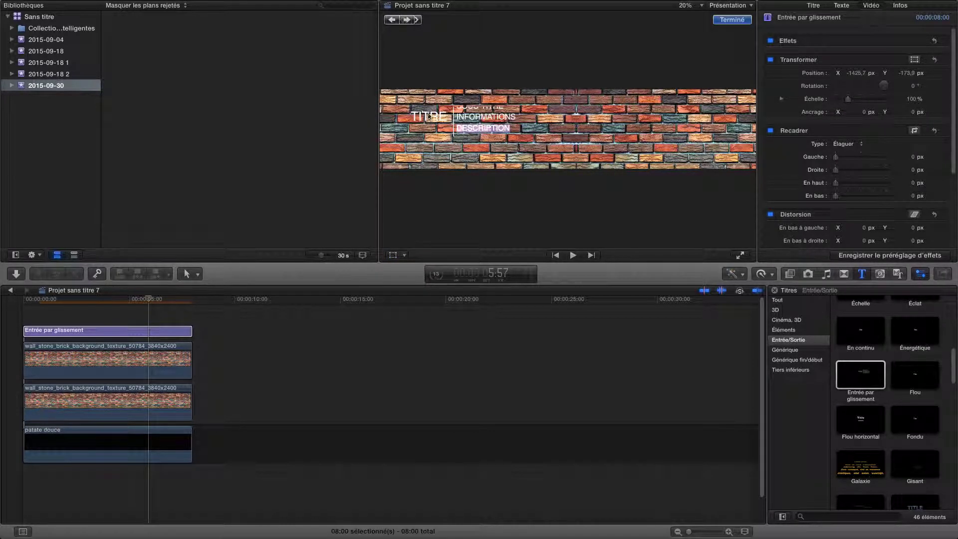
{"action": "left_click", "coordinate": [387, 134]}
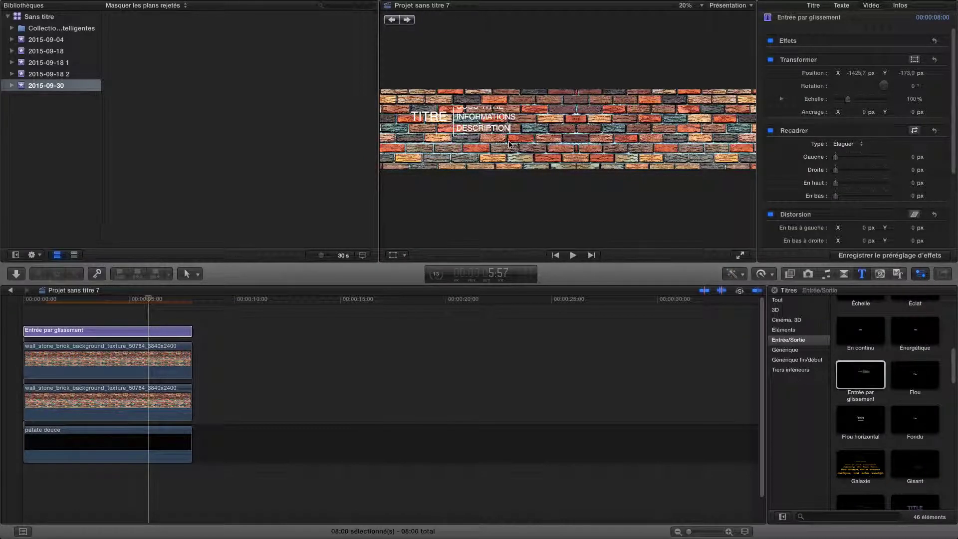
{"action": "left_click", "coordinate": [174, 331]}
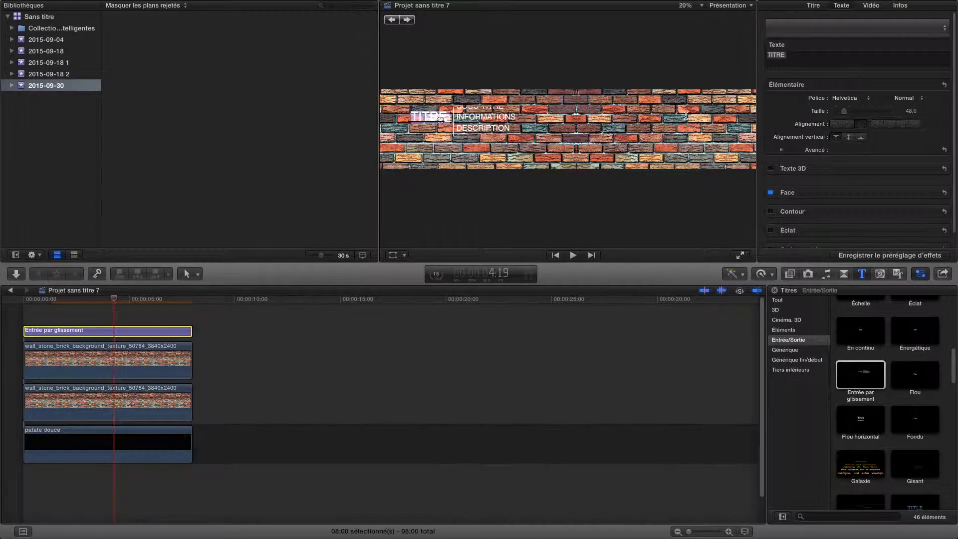
{"action": "left_click", "coordinate": [601, 183]}
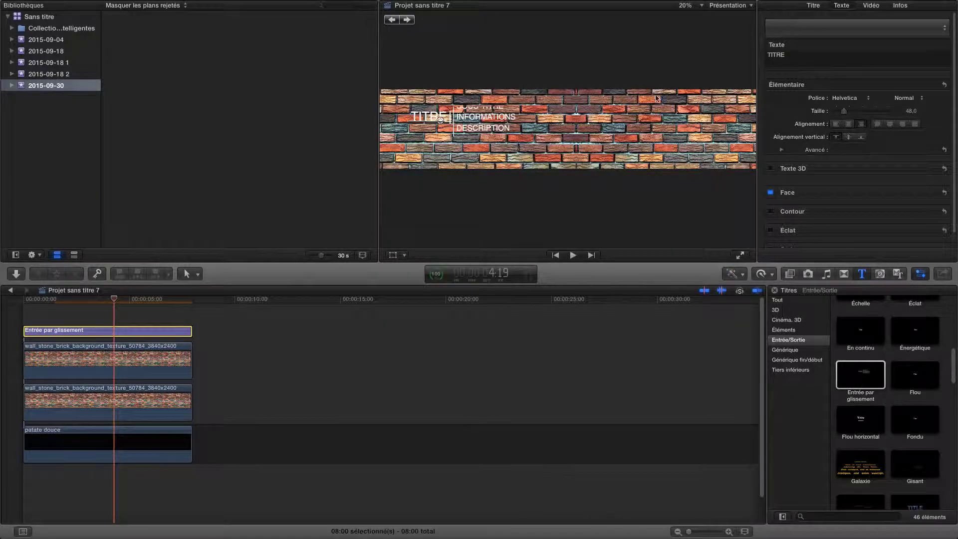
{"action": "left_click", "coordinate": [869, 7]}
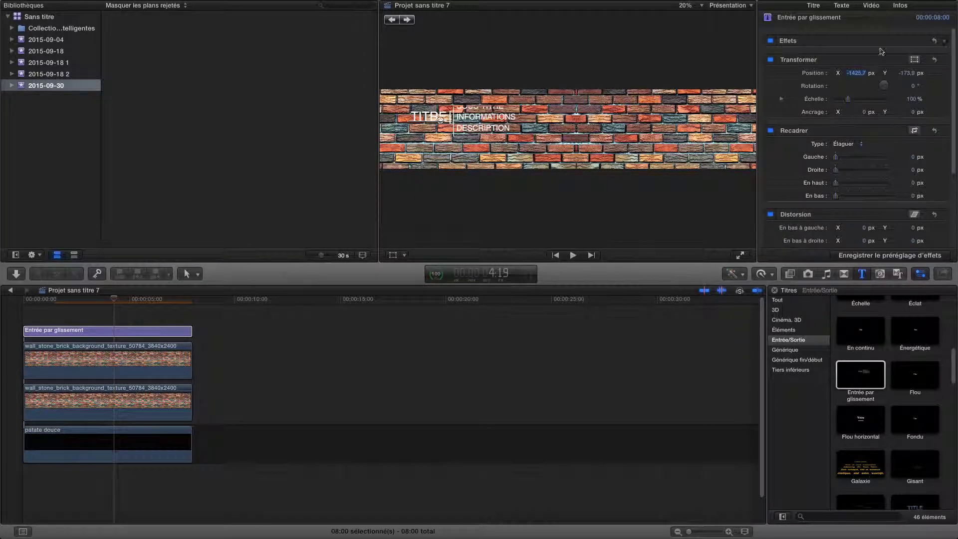
{"action": "left_click", "coordinate": [915, 59]}
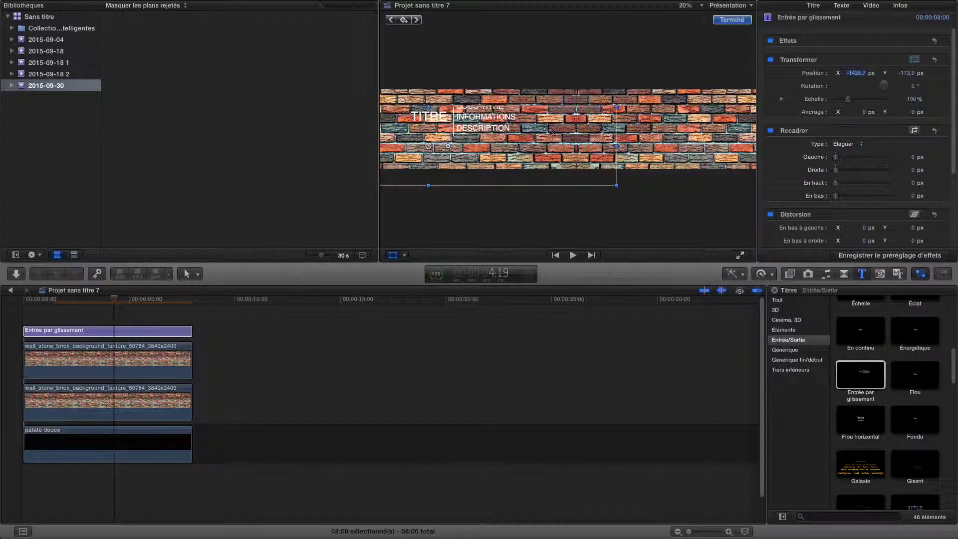
{"action": "left_click_drag", "start_coordinate": [431, 148], "coordinate": [521, 146]}
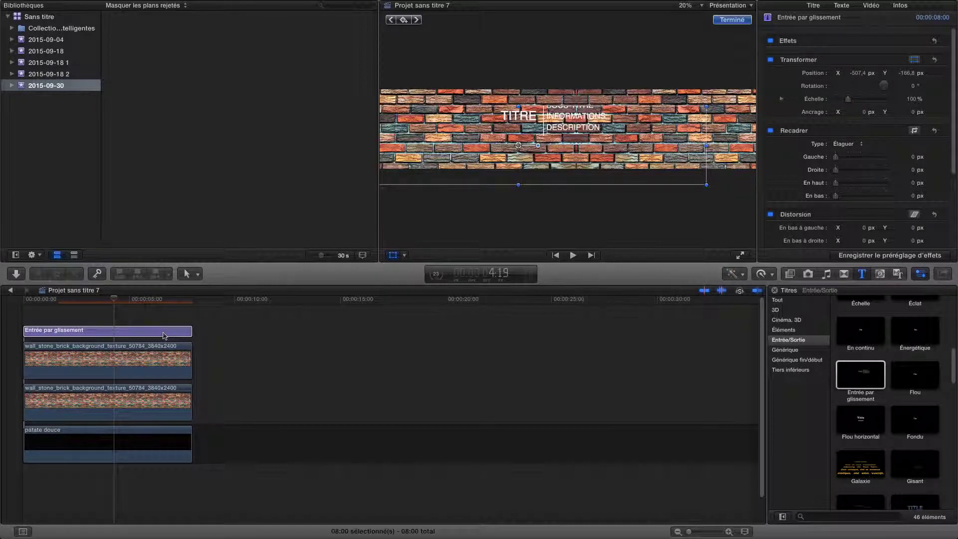
Shift the title's DESCRIPTION, INFORMATIONS and SOUS-TITRE lines slightly down so SOUS-TITRE fits fully inside the frame
{"action": "double_click", "coordinate": [576, 128]}
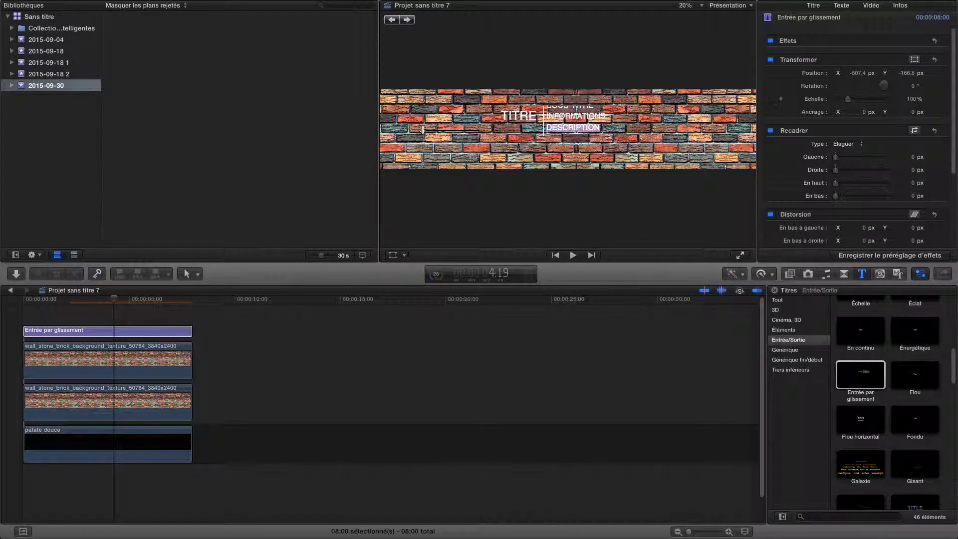
{"action": "mouse_move", "coordinate": [423, 131]}
{"action": "left_mouse_down"}
{"action": "mouse_move", "coordinate": [484, 150]}
{"action": "mouse_move", "coordinate": [425, 135]}
{"action": "left_mouse_up"}
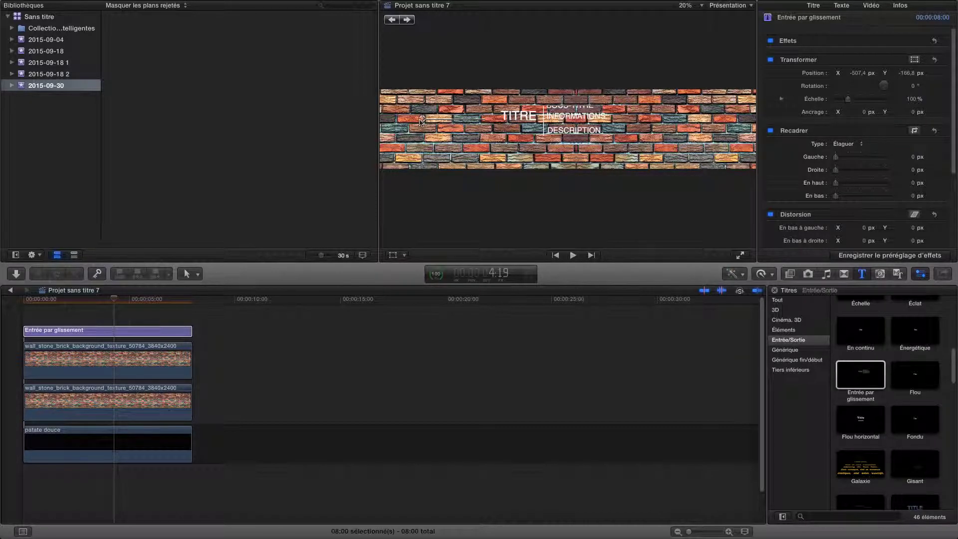
{"action": "left_click_drag", "start_coordinate": [422, 123], "coordinate": [422, 124]}
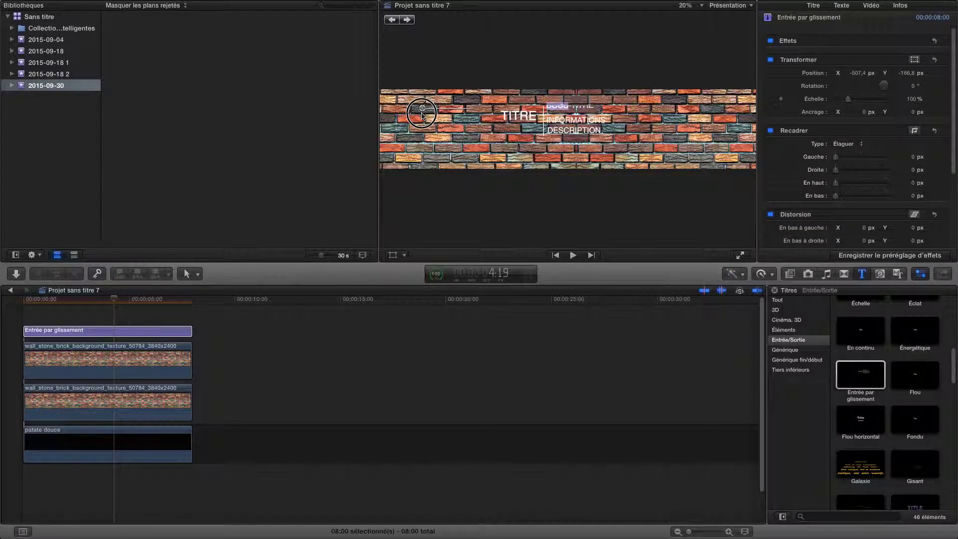
{"action": "left_click_drag", "start_coordinate": [422, 113], "coordinate": [422, 113]}
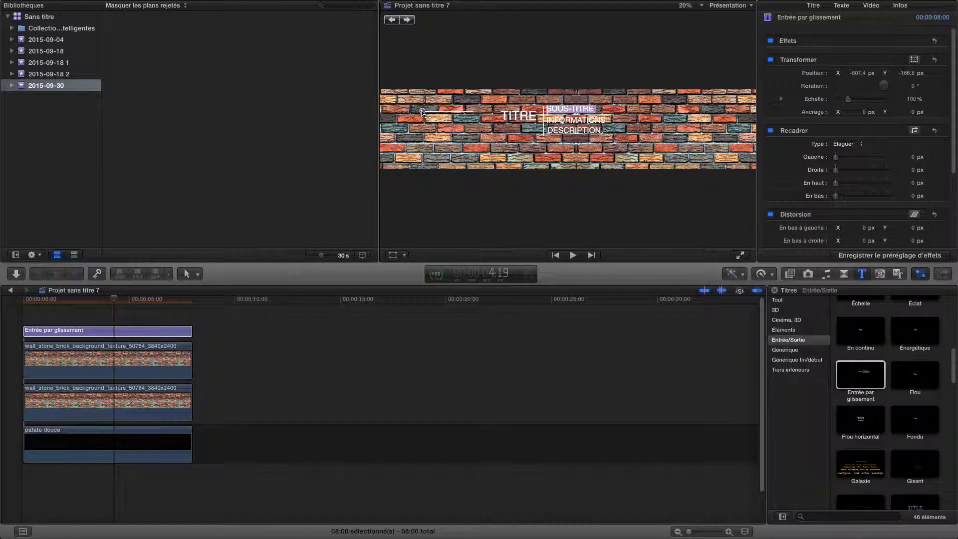
Nudge the title's DESCRIPTION and INFORMATIONS lines down a little to even out the spacing between the three lines
{"action": "double_click", "coordinate": [553, 129]}
{"action": "left_click_drag", "start_coordinate": [423, 134], "coordinate": [423, 134]}
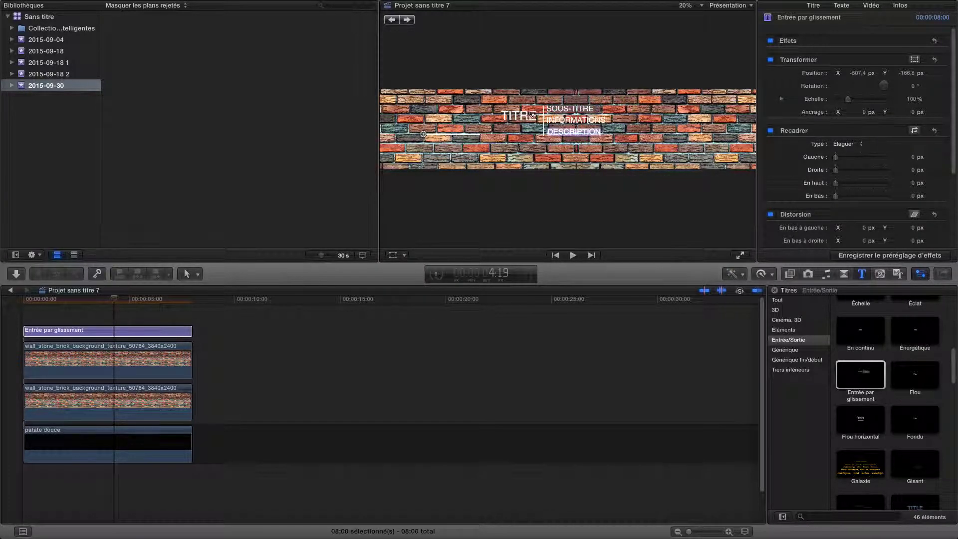
{"action": "left_click", "coordinate": [559, 120]}
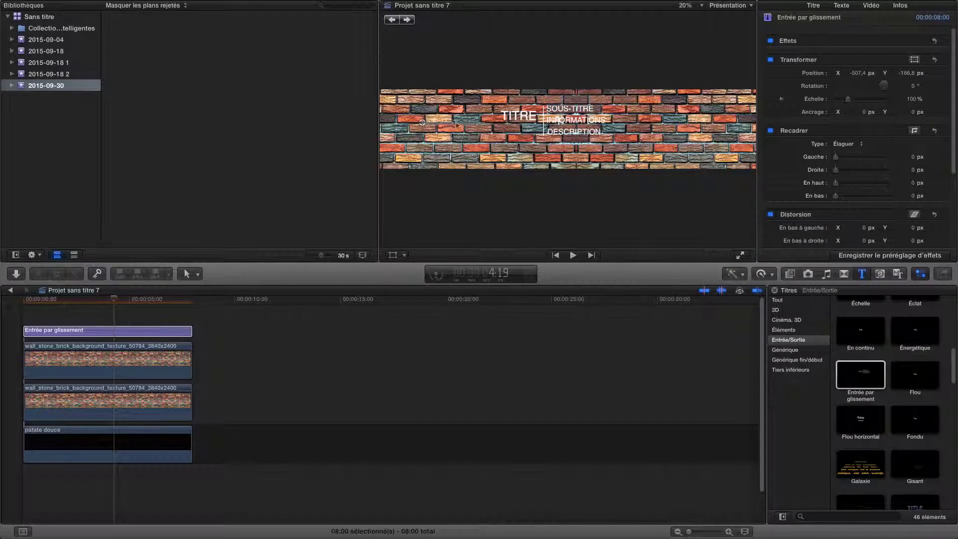
{"action": "left_click_drag", "start_coordinate": [422, 123], "coordinate": [422, 125]}
{"action": "left_click", "coordinate": [640, 158]}
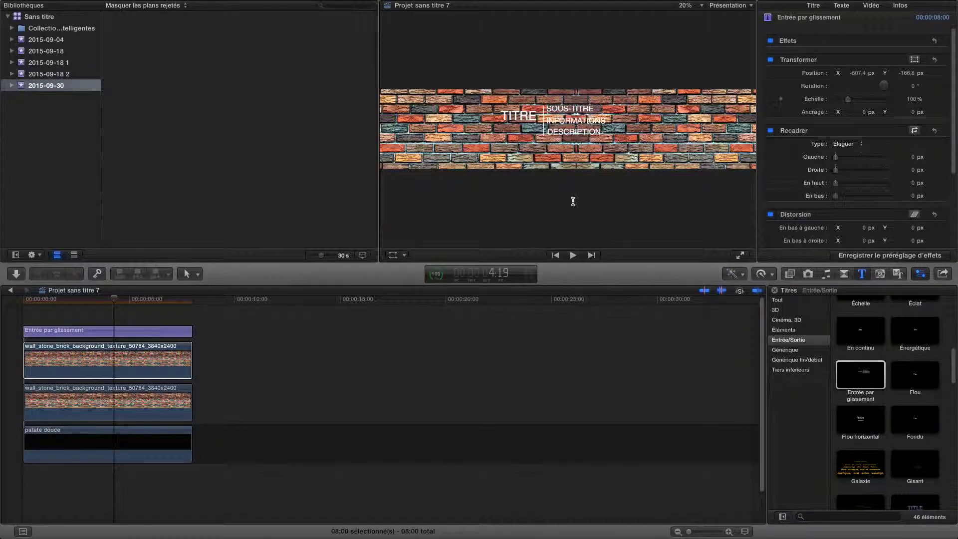
Transform the Entrée par glissement title to position about X -1472.7 px, Y -105.6 px
{"action": "left_click", "coordinate": [142, 332]}
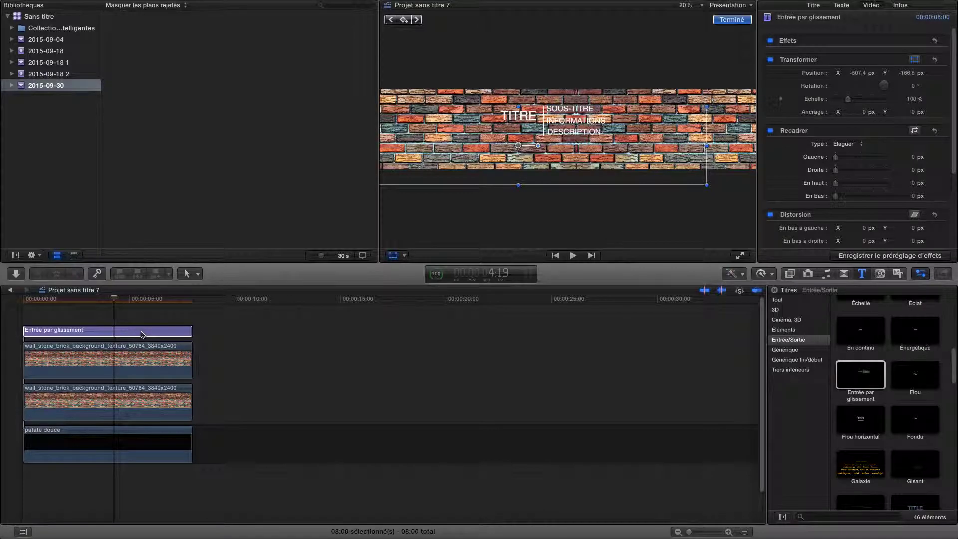
{"action": "double_click", "coordinate": [145, 331]}
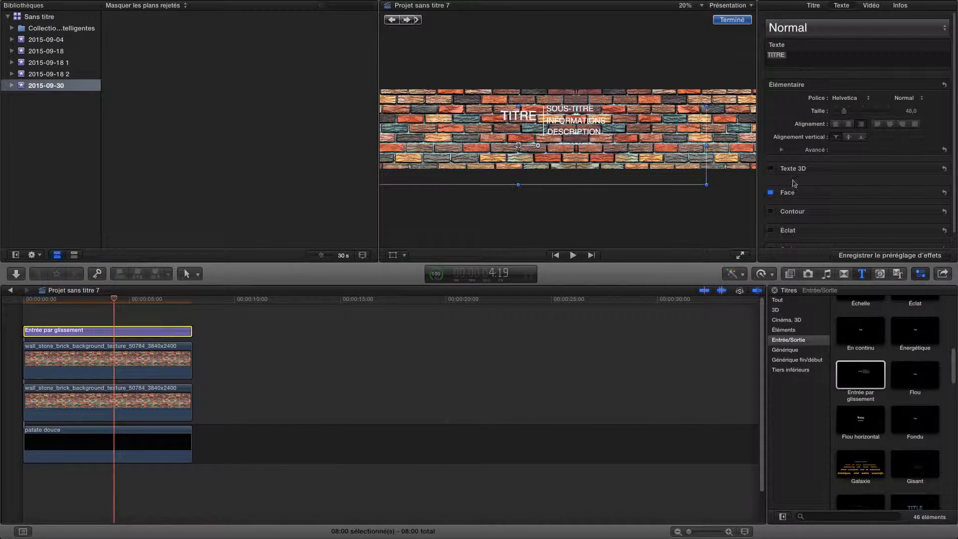
{"action": "left_click", "coordinate": [874, 6]}
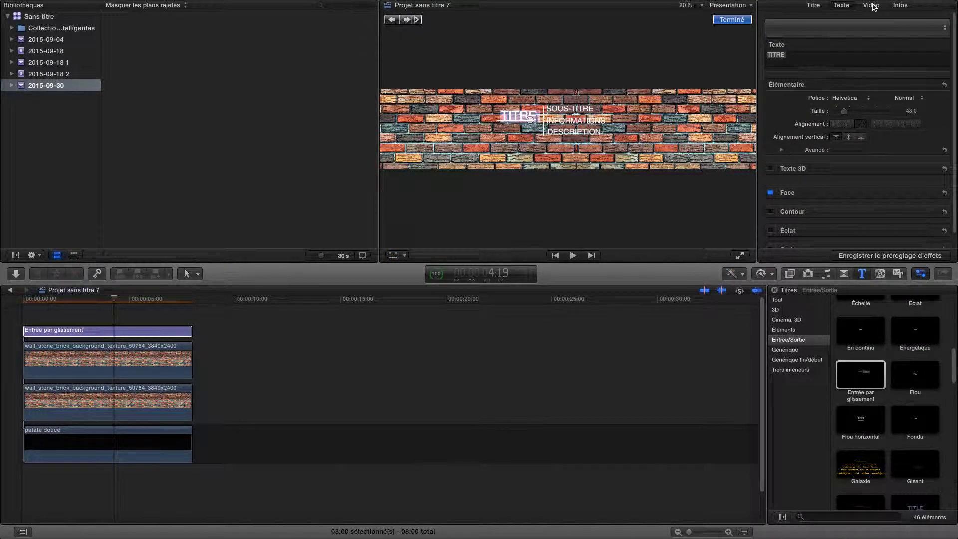
{"action": "left_click", "coordinate": [874, 6]}
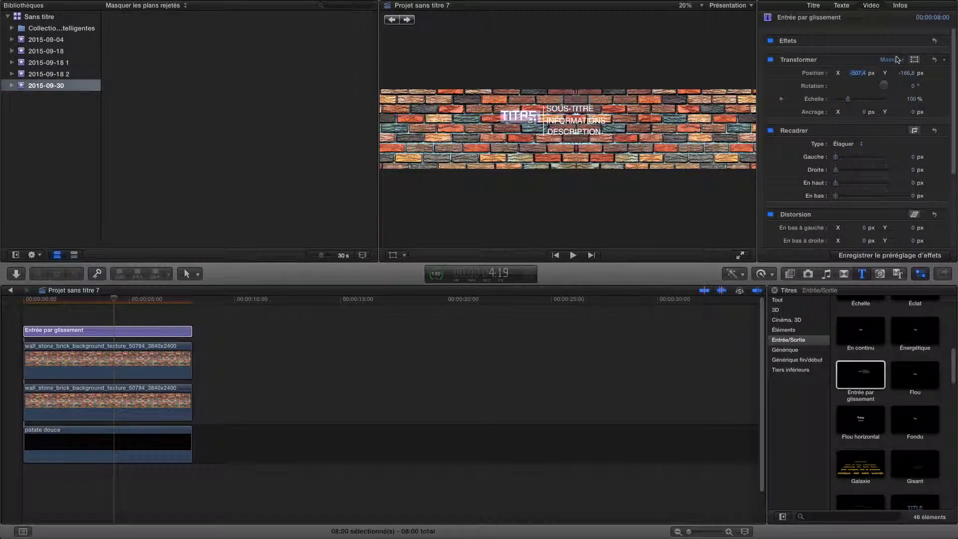
{"action": "left_click", "coordinate": [915, 60]}
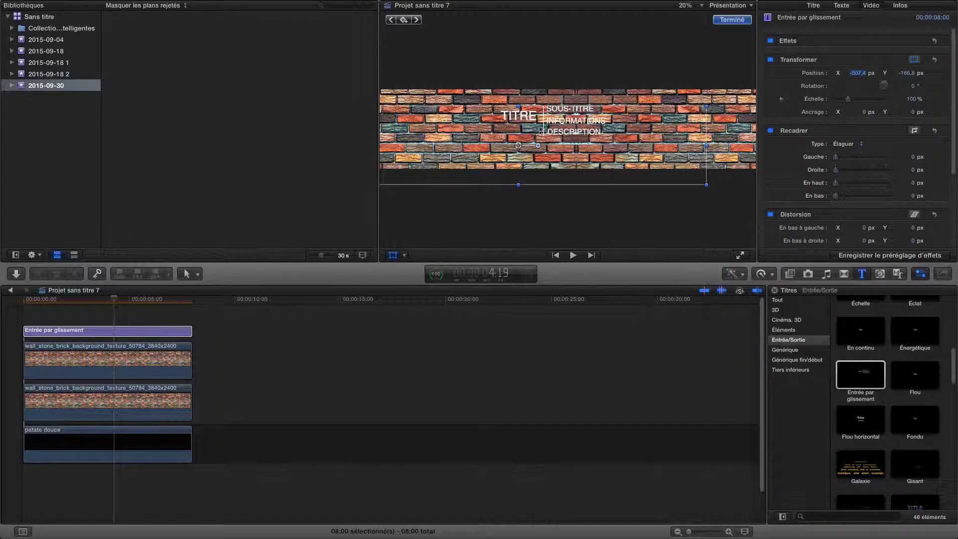
{"action": "left_click_drag", "start_coordinate": [521, 146], "coordinate": [424, 139]}
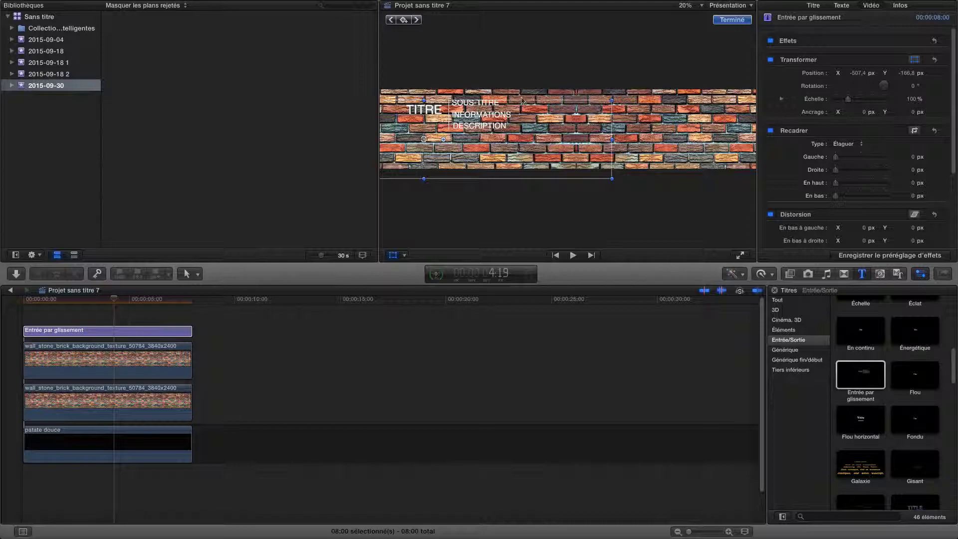
{"action": "left_click", "coordinate": [465, 105]}
{"action": "double_click", "coordinate": [465, 105]}
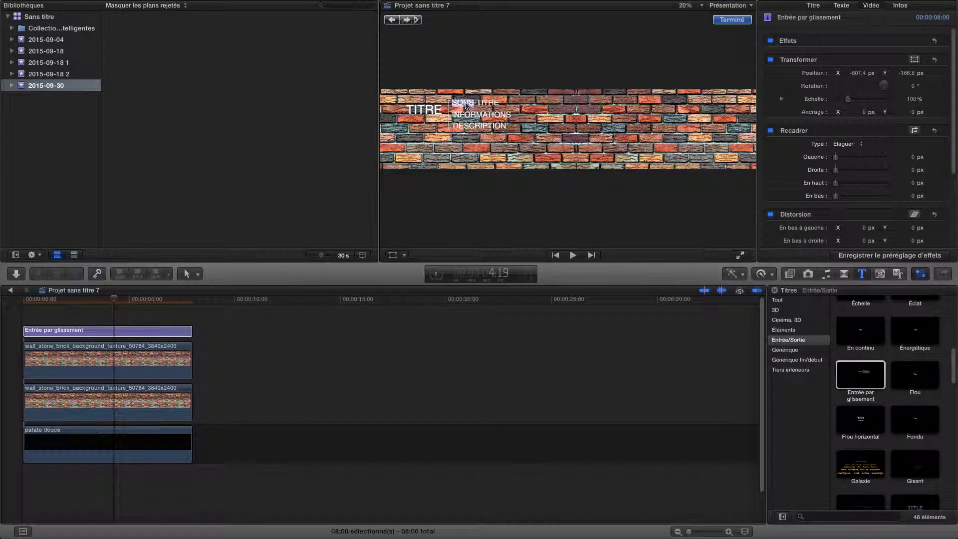
{"action": "left_click", "coordinate": [385, 105]}
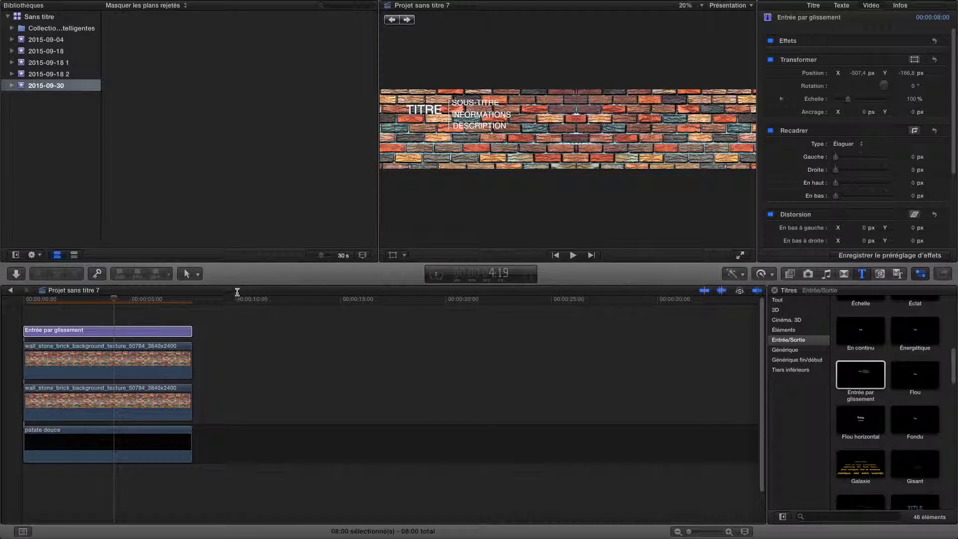
Reposition the title with Transform to about X -922.8 px, Y -164.8 px
{"action": "left_click", "coordinate": [176, 335]}
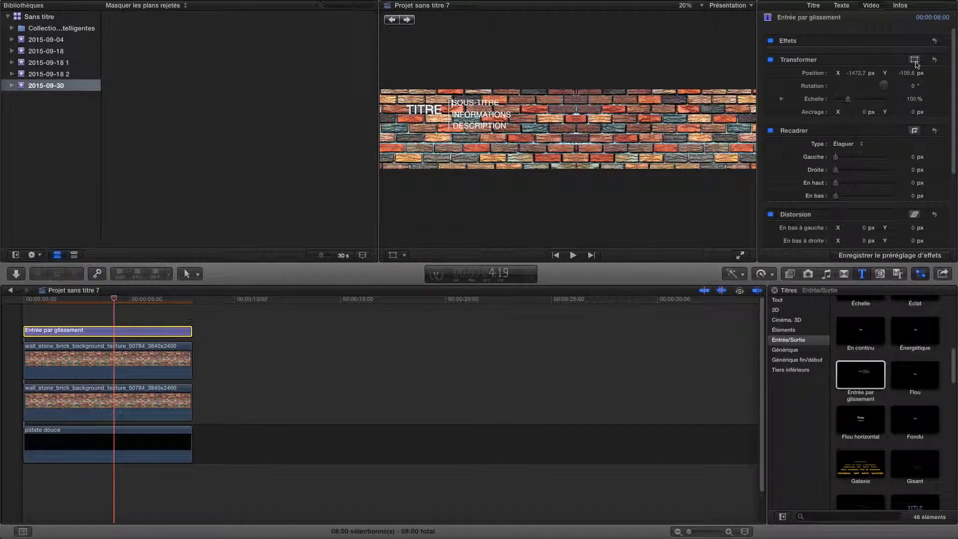
{"action": "left_click_drag", "start_coordinate": [856, 73], "coordinate": [828, 67]}
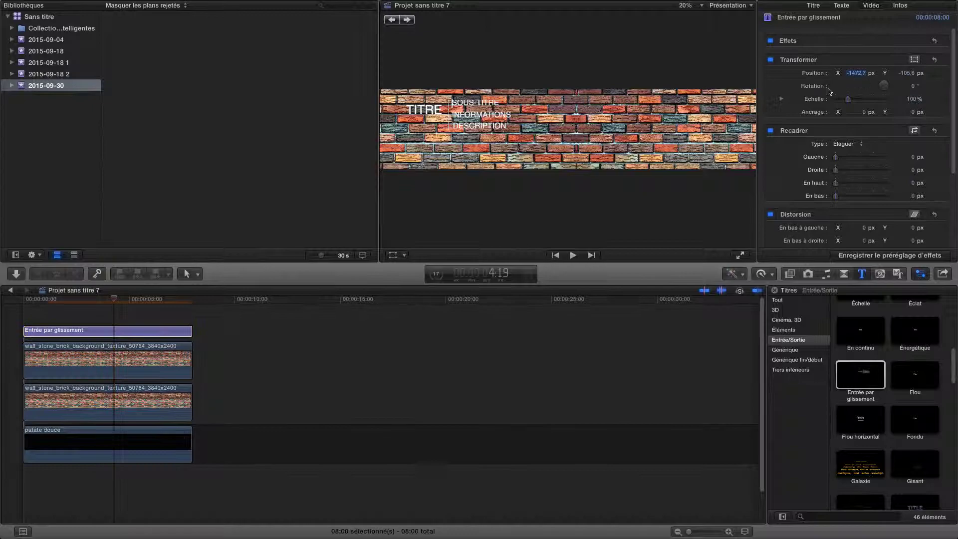
{"action": "left_click", "coordinate": [914, 60]}
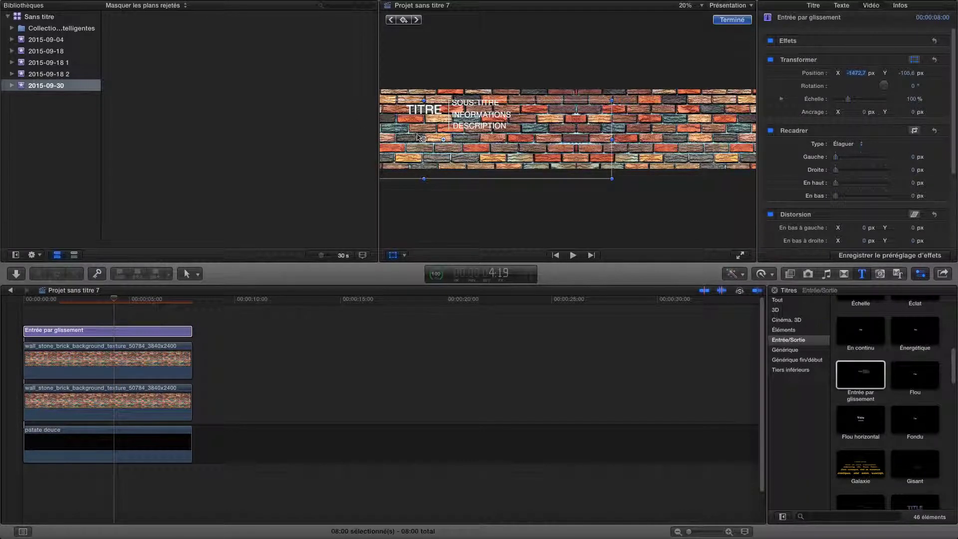
{"action": "left_click_drag", "start_coordinate": [423, 139], "coordinate": [482, 146]}
{"action": "double_click", "coordinate": [514, 109]}
{"action": "key", "text": "Escape"}
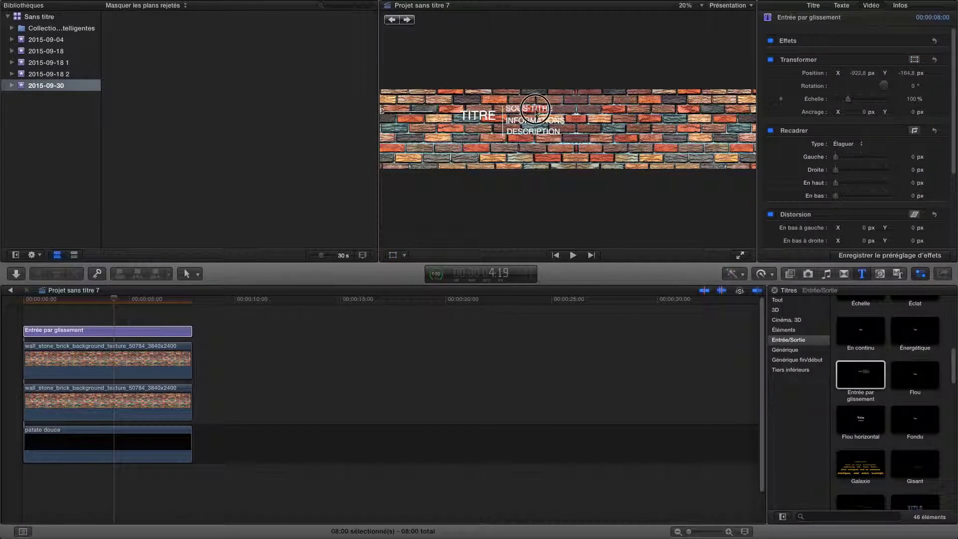
{"action": "double_click", "coordinate": [387, 113]}
{"action": "left_click_drag", "start_coordinate": [382, 113], "coordinate": [383, 114]}
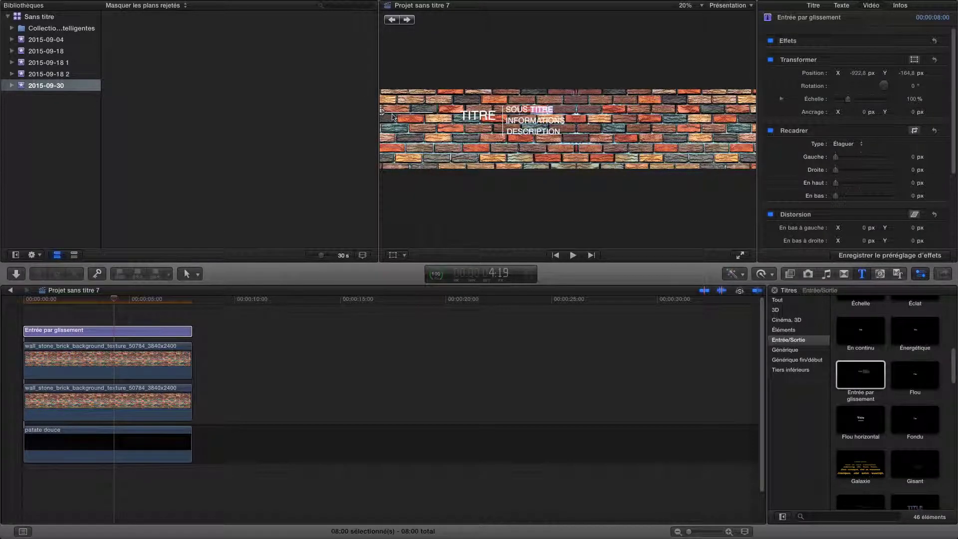
{"action": "left_click", "coordinate": [471, 205]}
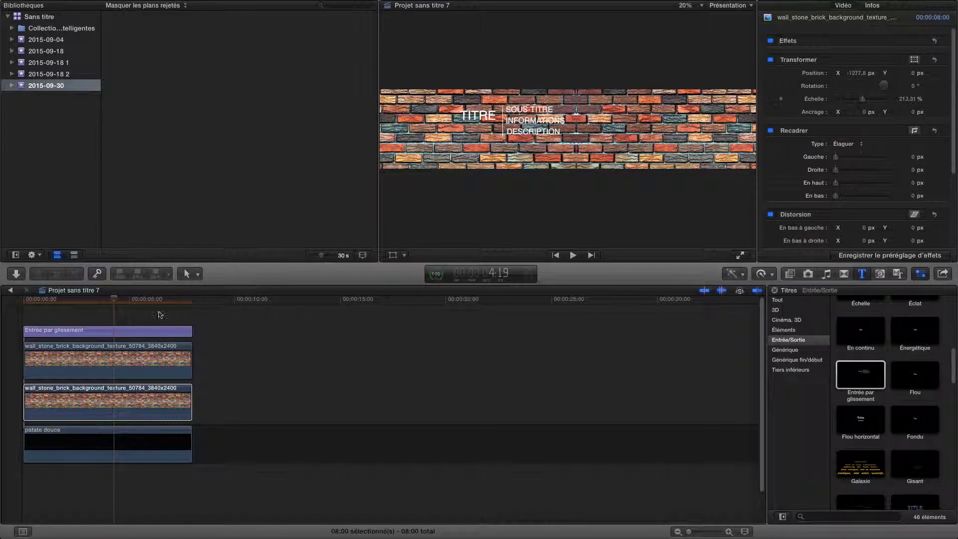
Scale the title down to about 81.52 % and move it to about X -1714.1 px, Y 24.7 px
{"action": "left_click", "coordinate": [153, 338]}
{"action": "double_click", "coordinate": [478, 116]}
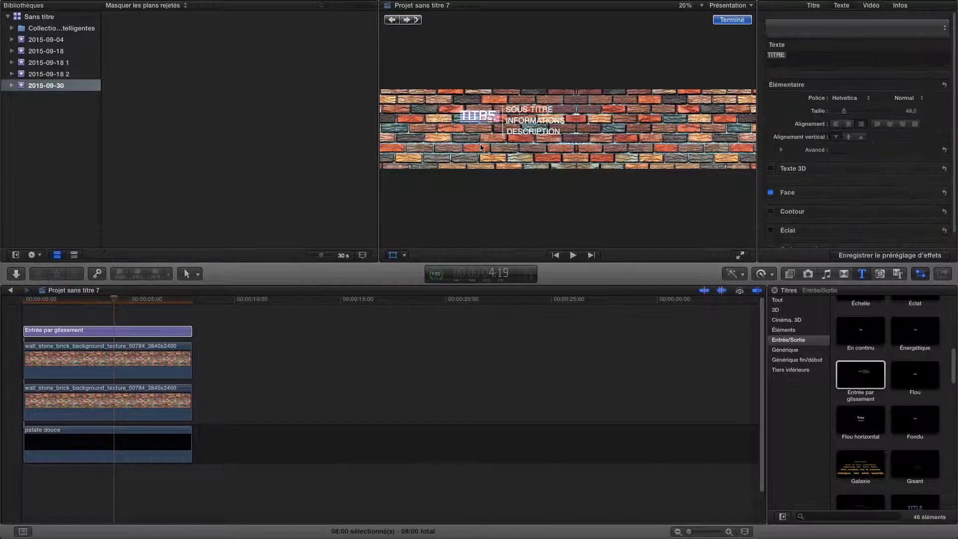
{"action": "left_click", "coordinate": [498, 188]}
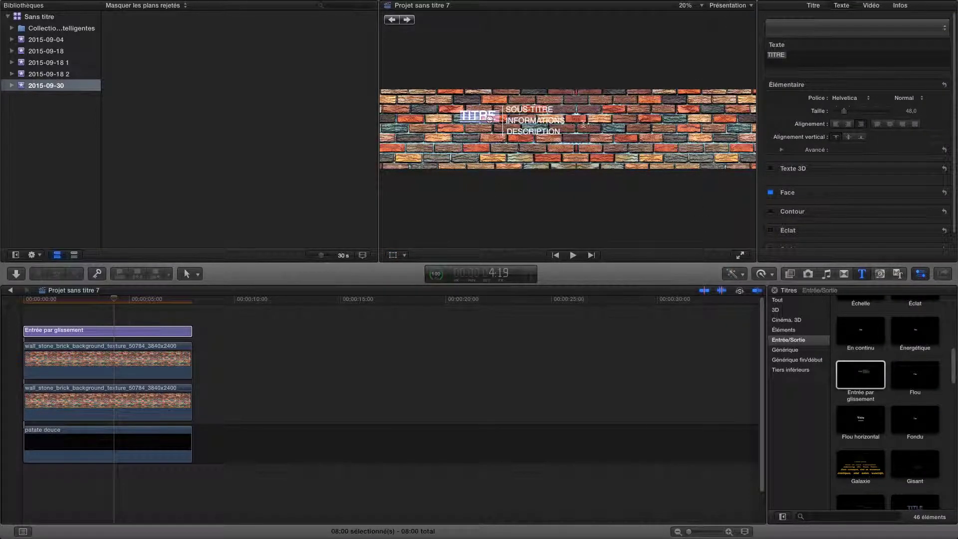
{"action": "left_click", "coordinate": [872, 7]}
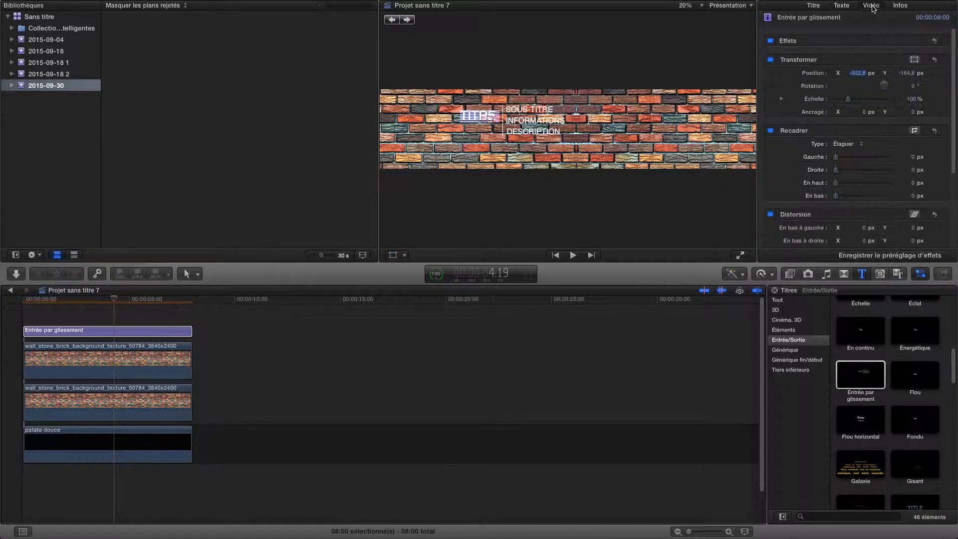
{"action": "left_click", "coordinate": [914, 59]}
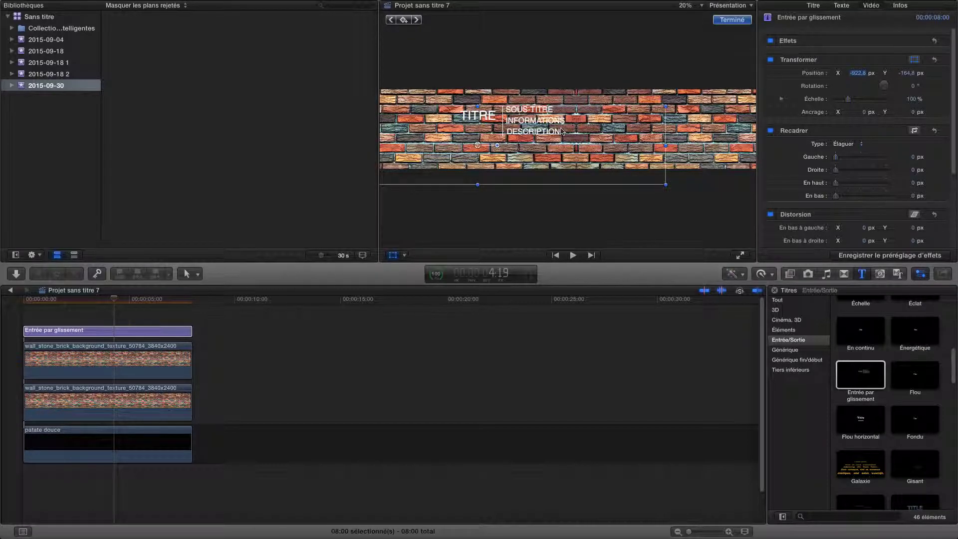
{"action": "left_click_drag", "start_coordinate": [478, 145], "coordinate": [465, 141]}
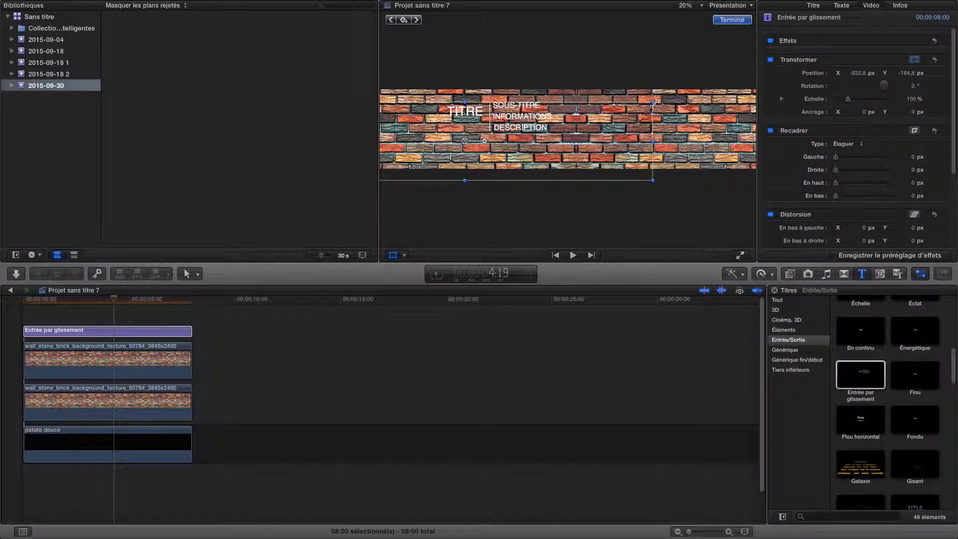
{"action": "left_click_drag", "start_coordinate": [654, 102], "coordinate": [614, 135]}
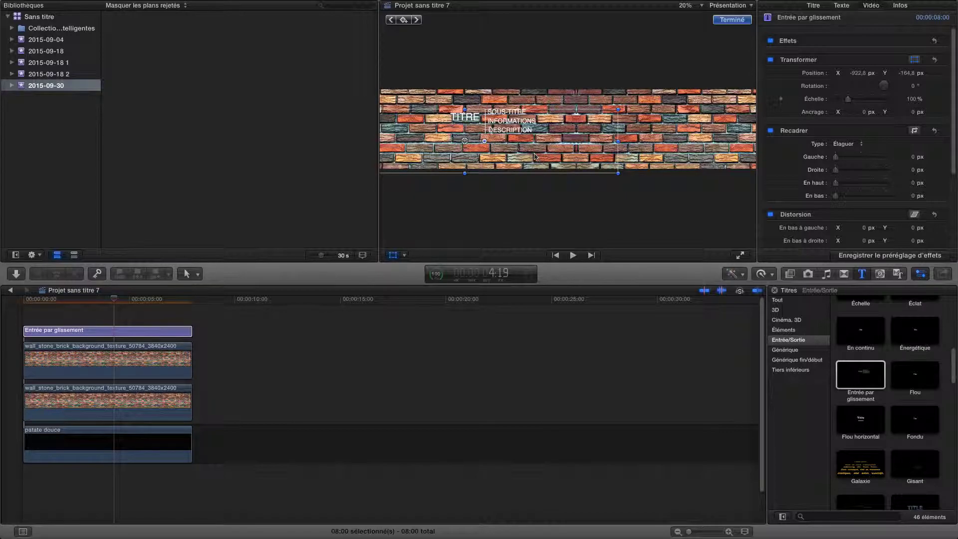
{"action": "left_click_drag", "start_coordinate": [467, 142], "coordinate": [400, 128]}
{"action": "left_click", "coordinate": [733, 20]}
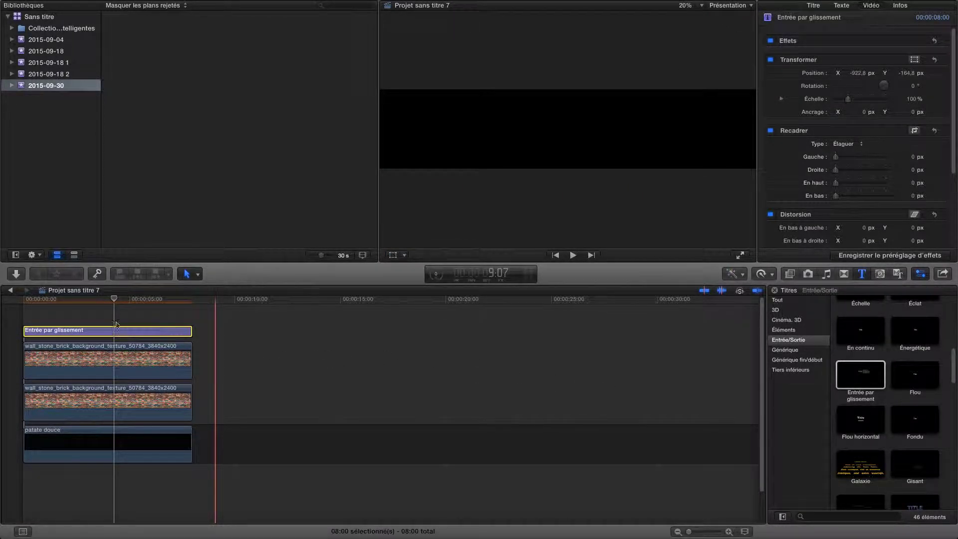
Copy the Entrée par glissement title and paste the duplicate at 2:24 in the timeline
{"action": "left_click", "coordinate": [73, 319]}
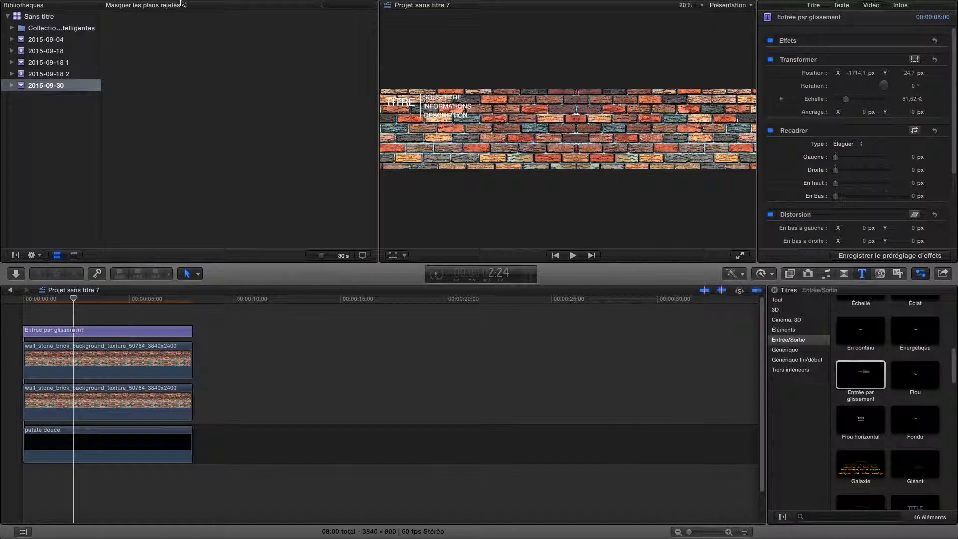
{"action": "mouse_move", "coordinate": [180, 3]}
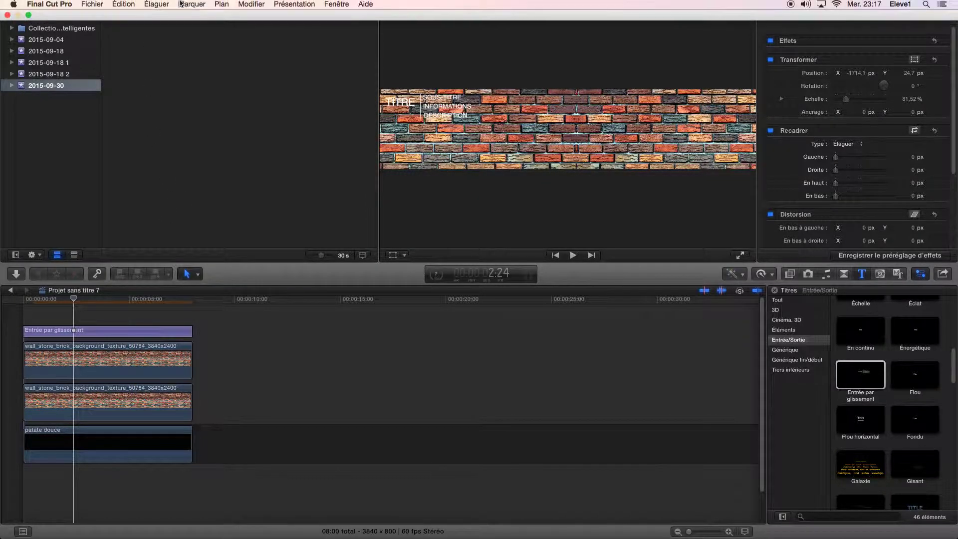
{"action": "left_click", "coordinate": [123, 6]}
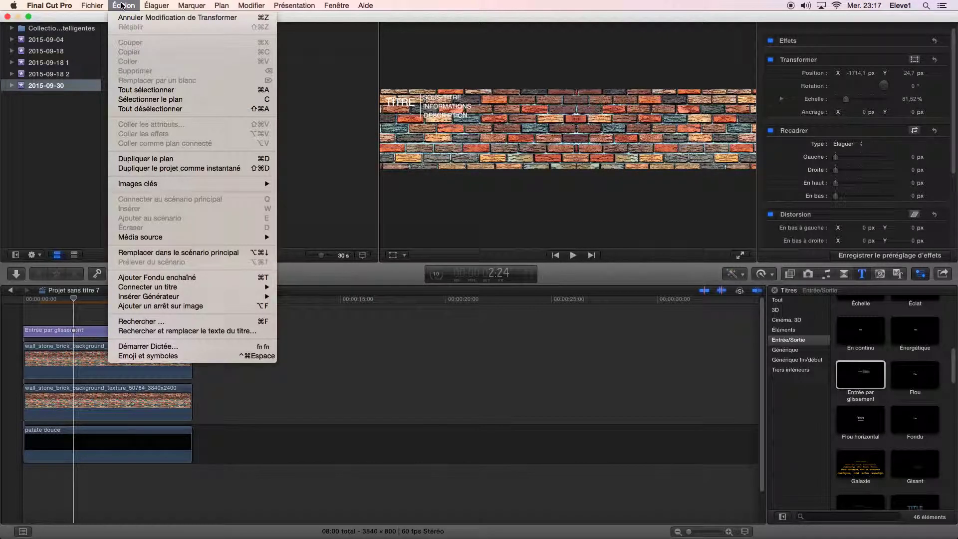
{"action": "left_click", "coordinate": [59, 324]}
{"action": "left_click", "coordinate": [91, 330]}
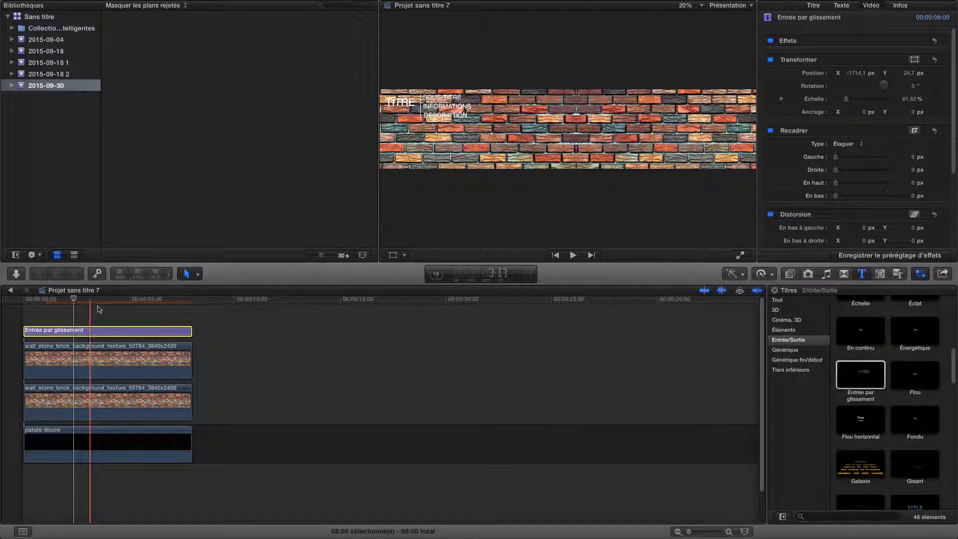
{"action": "mouse_move", "coordinate": [195, 2]}
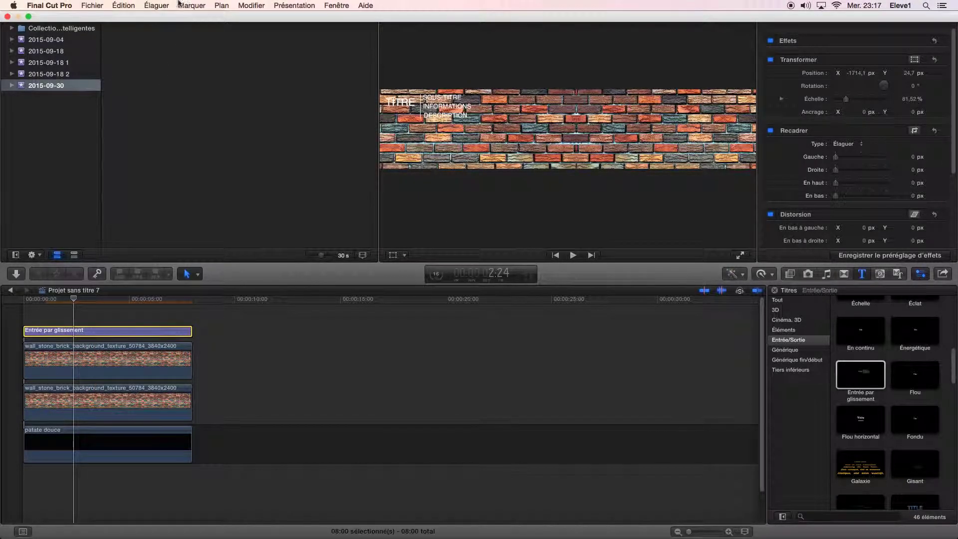
{"action": "left_click", "coordinate": [125, 4]}
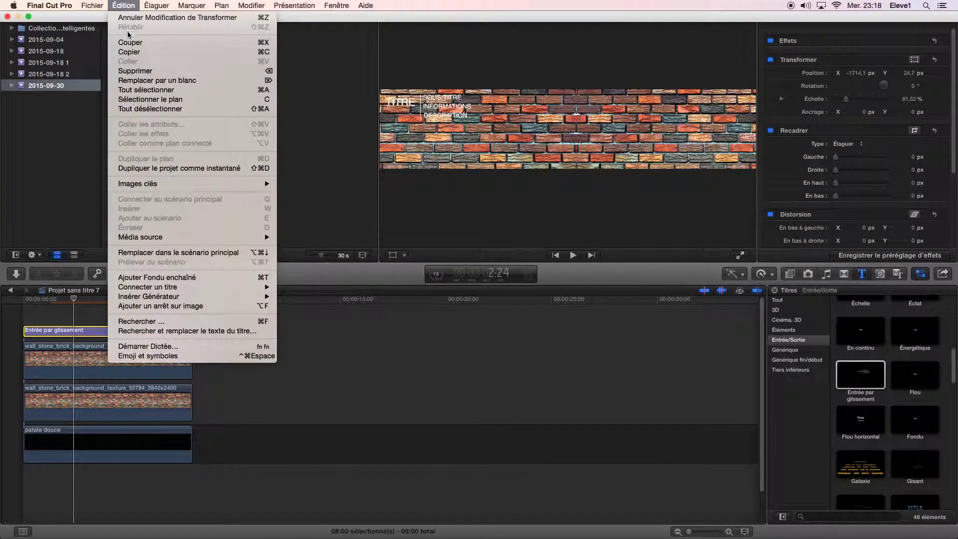
{"action": "left_click", "coordinate": [134, 52]}
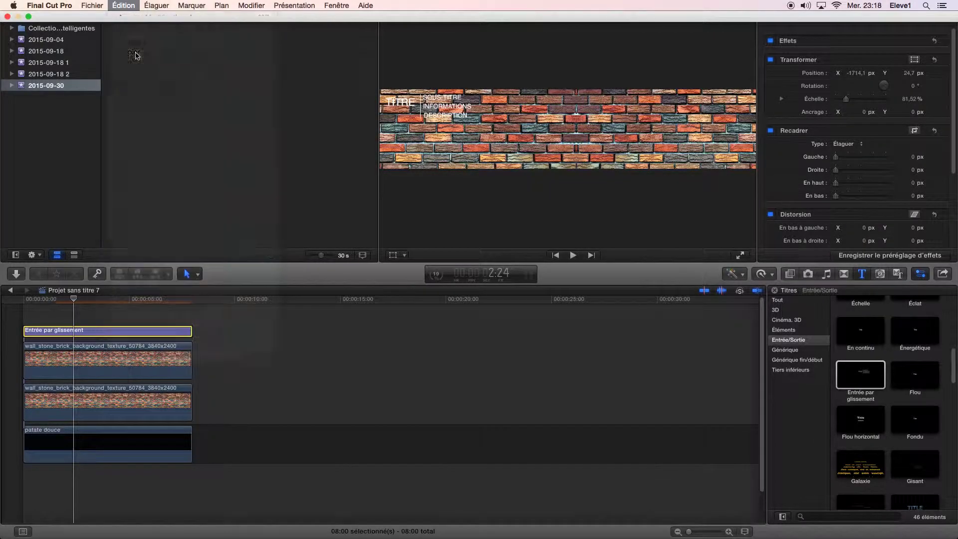
{"action": "left_click", "coordinate": [124, 5]}
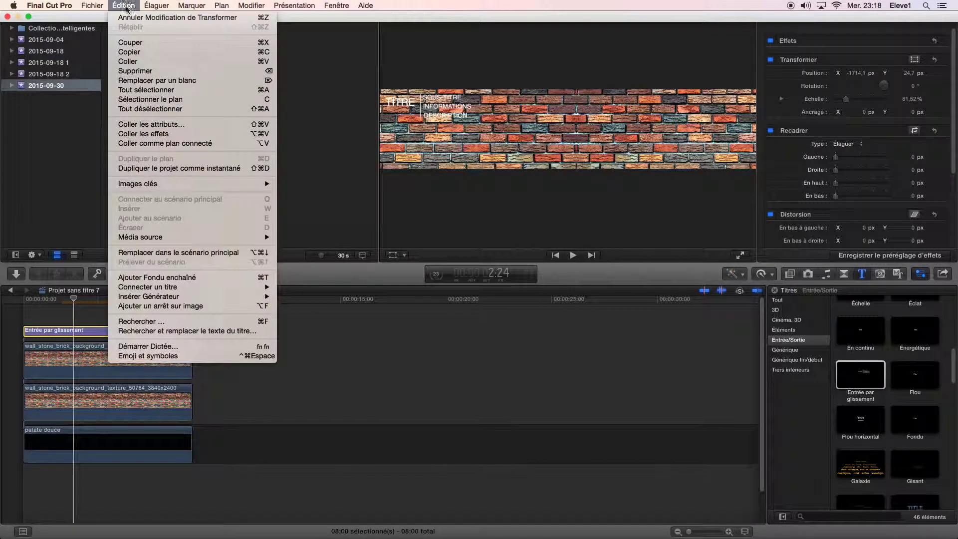
{"action": "left_click", "coordinate": [134, 62]}
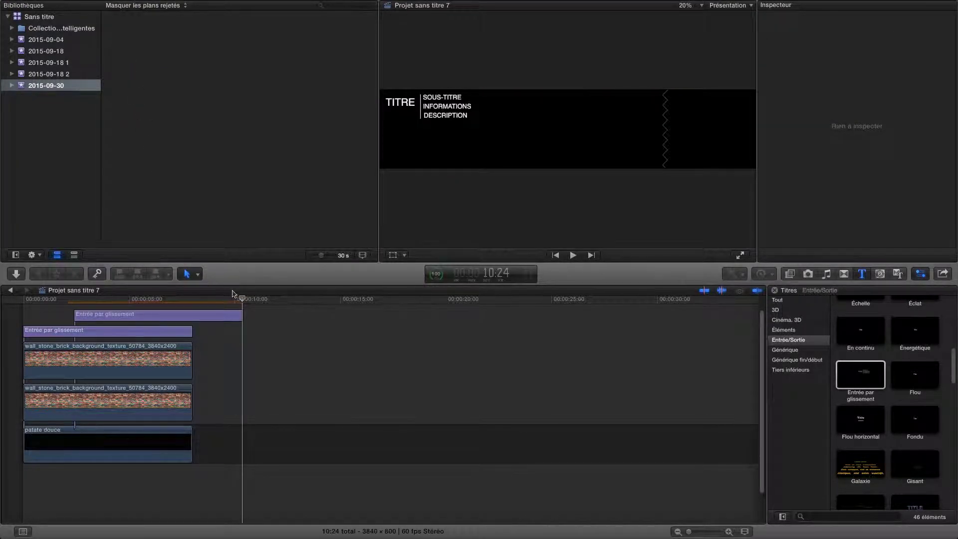
Return the playhead to 2:24 and transform the pasted title to position about X -1031.2 px, Y -232.0 px
{"action": "left_click_drag", "start_coordinate": [241, 298], "coordinate": [75, 298]}
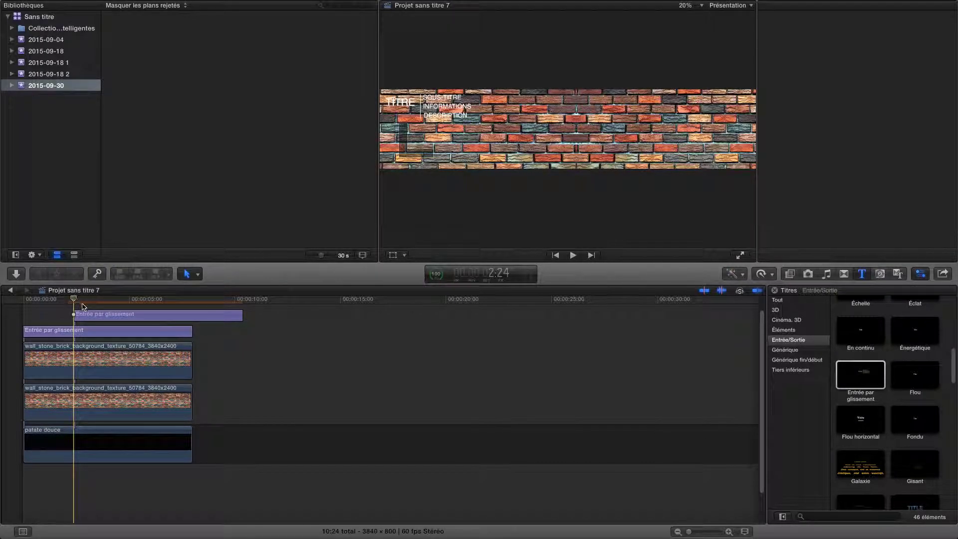
{"action": "left_click", "coordinate": [118, 320]}
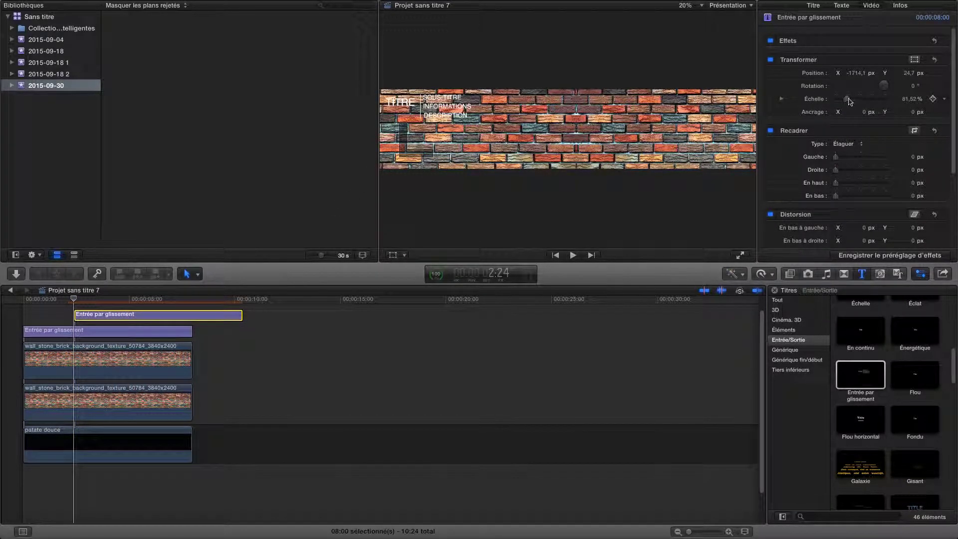
{"action": "left_click", "coordinate": [916, 61]}
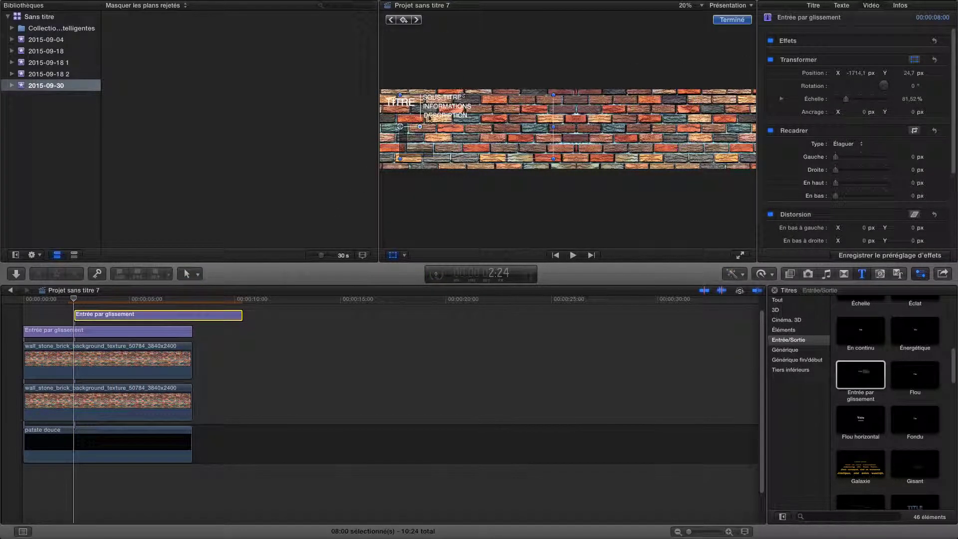
{"action": "left_click_drag", "start_coordinate": [400, 130], "coordinate": [468, 151]}
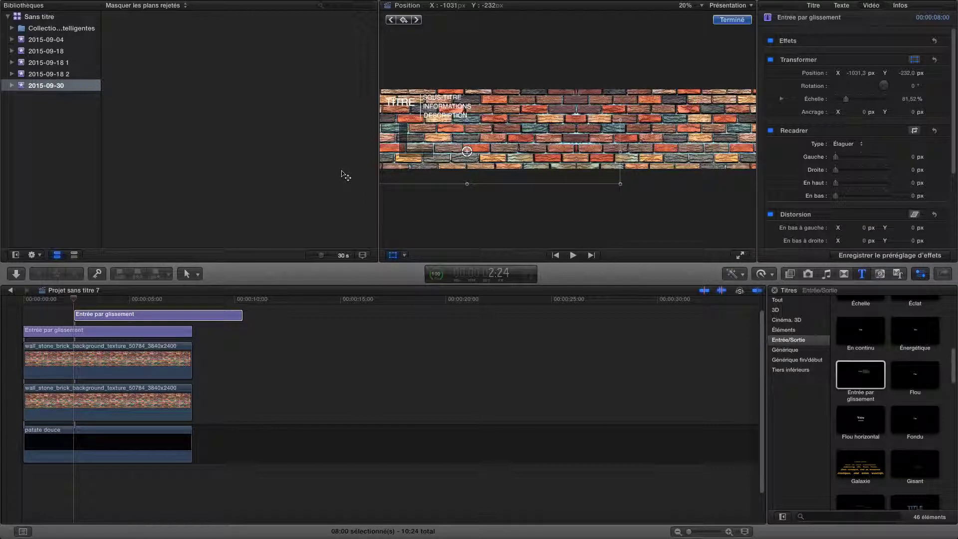
{"action": "key", "text": "a"}
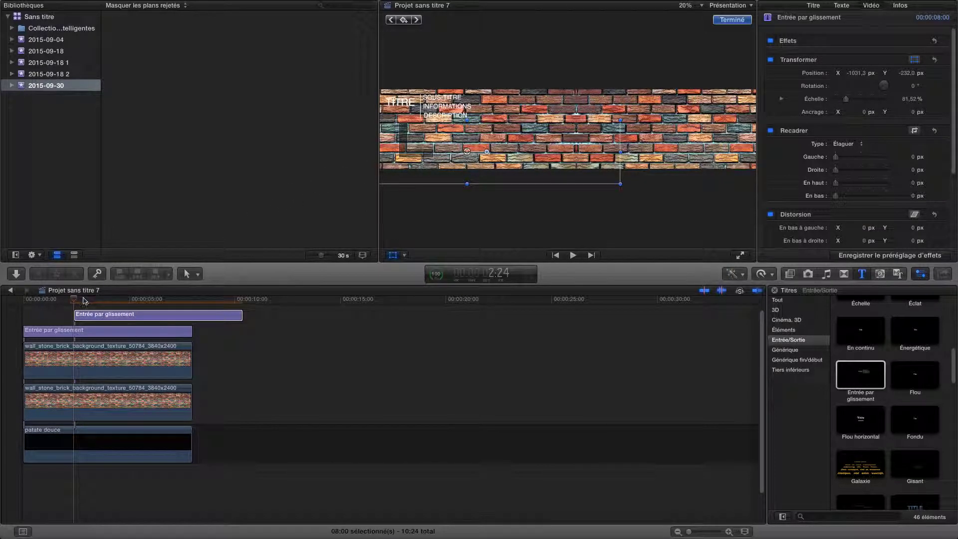
Preview the pasted title around 5:21 and reposition it with Transform to about X -1657.8 px, Y -355.2 px
{"action": "left_click_drag", "start_coordinate": [74, 303], "coordinate": [158, 306]}
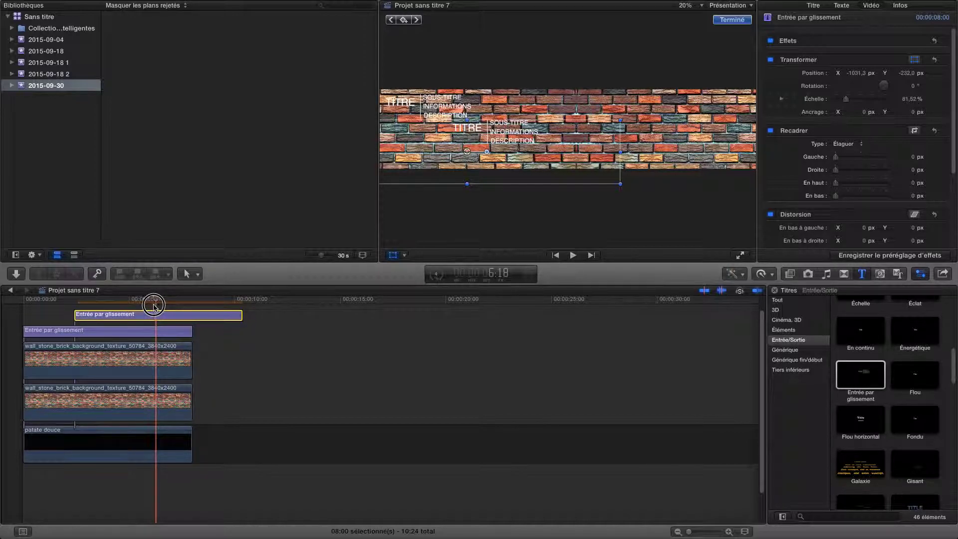
{"action": "left_click_drag", "start_coordinate": [103, 308], "coordinate": [137, 311]}
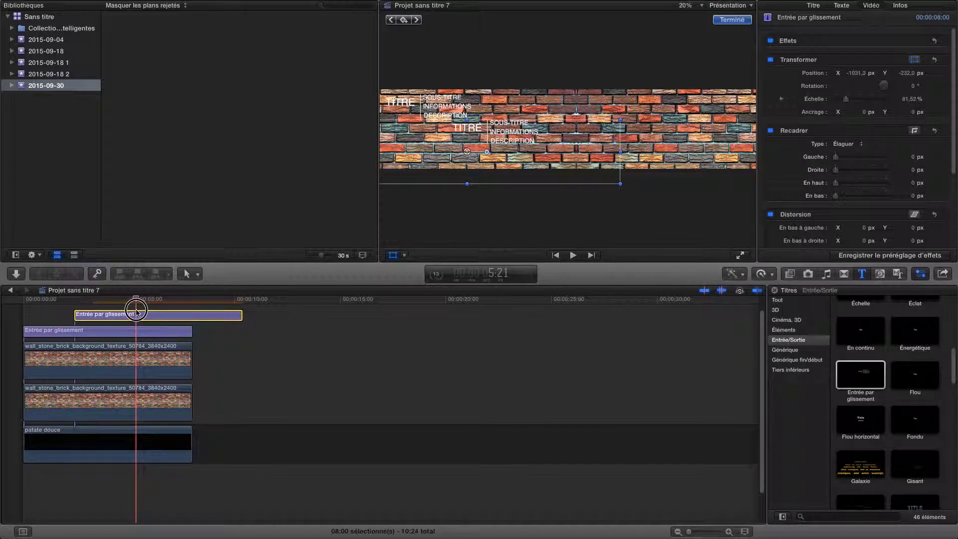
{"action": "left_click_drag", "start_coordinate": [469, 156], "coordinate": [407, 165]}
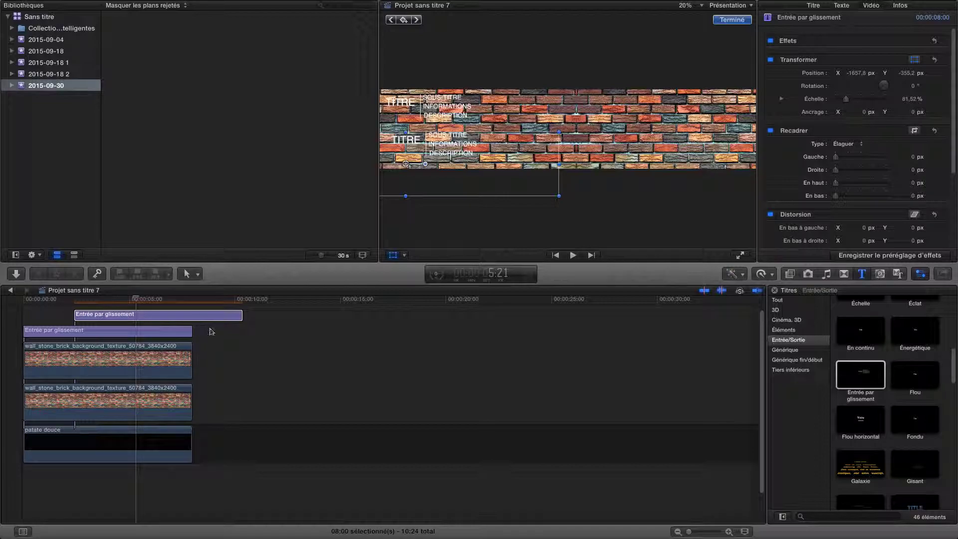
Duplicate the Entrée par glissement title several times and stagger the copies on stacked layers above the brick-wall clips
{"action": "left_click_drag", "start_coordinate": [762, 398], "coordinate": [762, 384]}
{"action": "left_click", "coordinate": [125, 6]}
{"action": "left_click", "coordinate": [131, 58]}
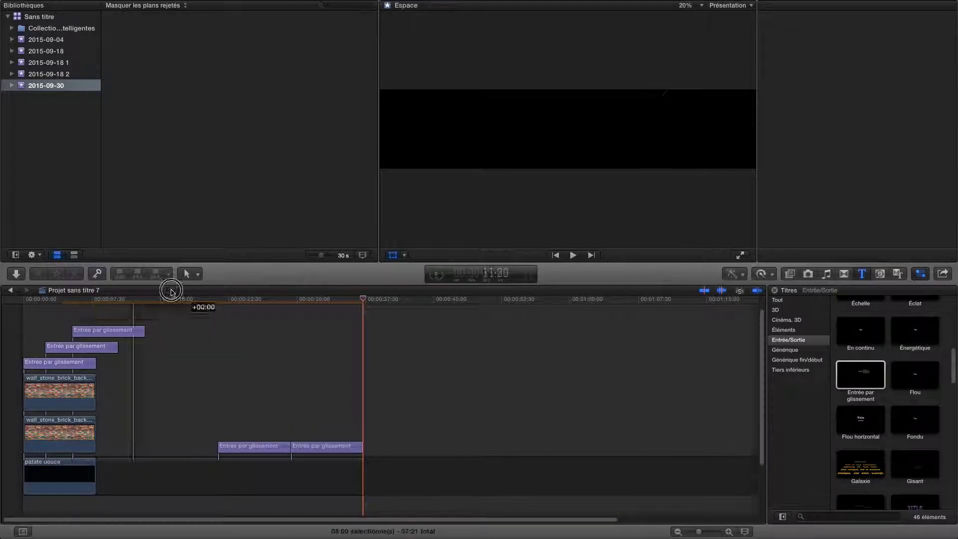
{"action": "left_click_drag", "start_coordinate": [234, 458], "coordinate": [155, 314]}
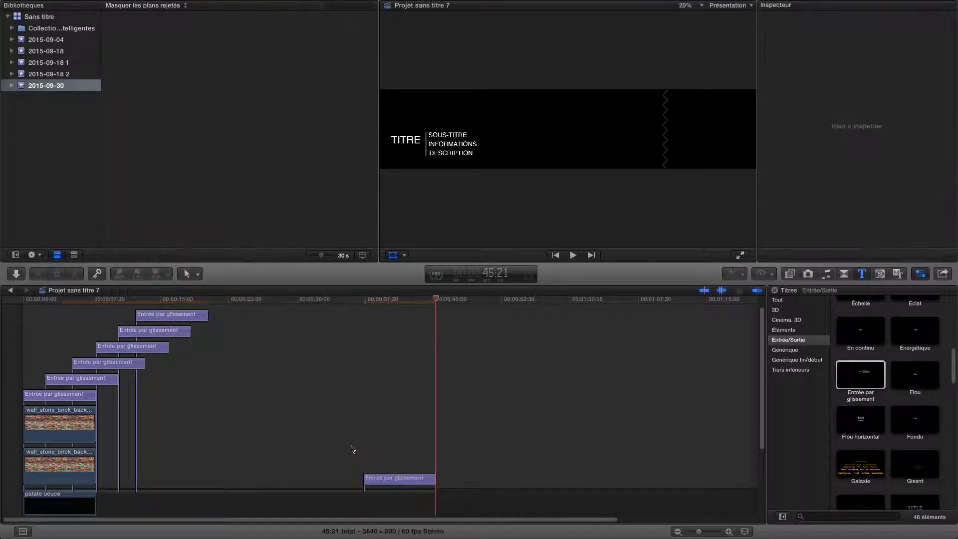
{"action": "left_click_drag", "start_coordinate": [384, 478], "coordinate": [180, 314]}
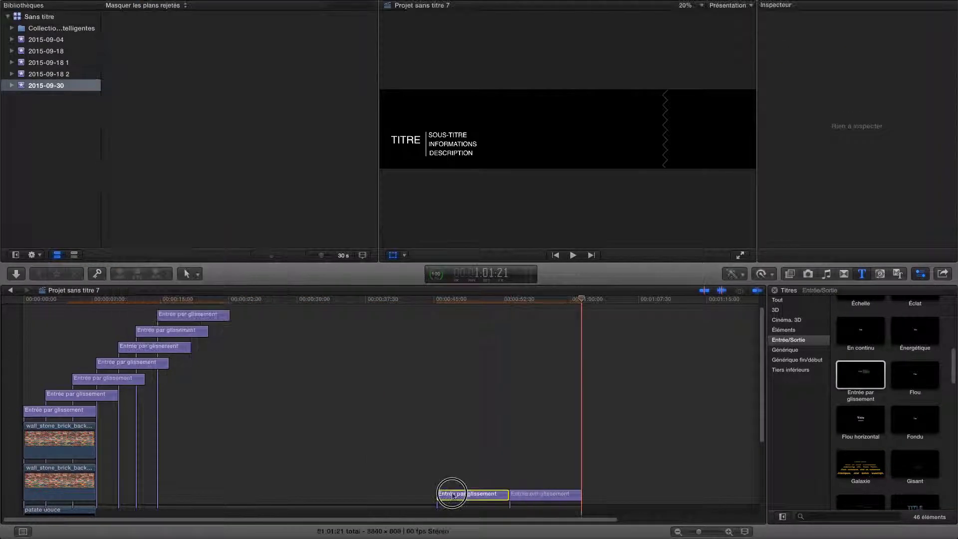
{"action": "left_click_drag", "start_coordinate": [451, 495], "coordinate": [426, 370]}
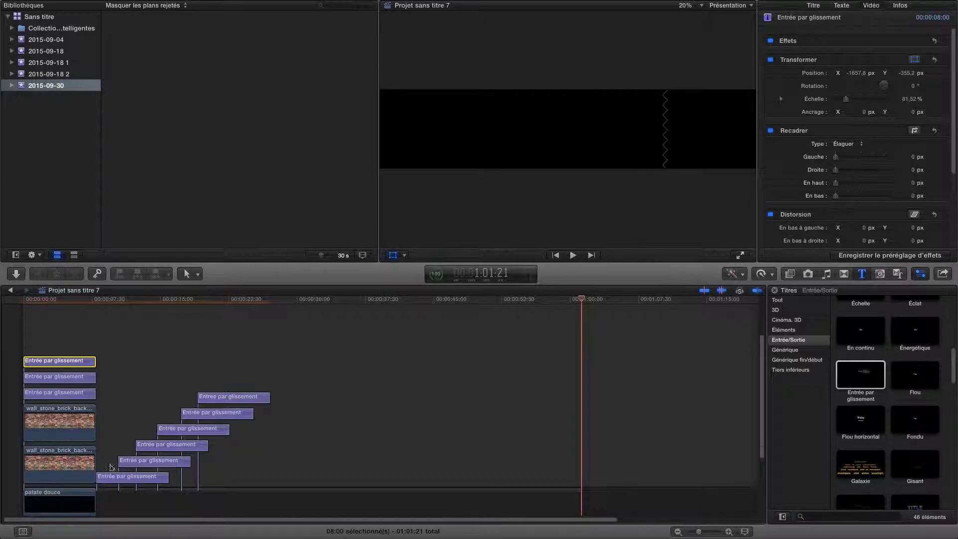
Move the staggered title copies to the start of the timeline, stacking them above the brick-wall clips
{"action": "left_click_drag", "start_coordinate": [114, 477], "coordinate": [42, 345]}
{"action": "left_click_drag", "start_coordinate": [145, 477], "coordinate": [50, 330]}
{"action": "left_click_drag", "start_coordinate": [161, 478], "coordinate": [49, 316]}
{"action": "left_click_drag", "start_coordinate": [184, 478], "coordinate": [51, 319]}
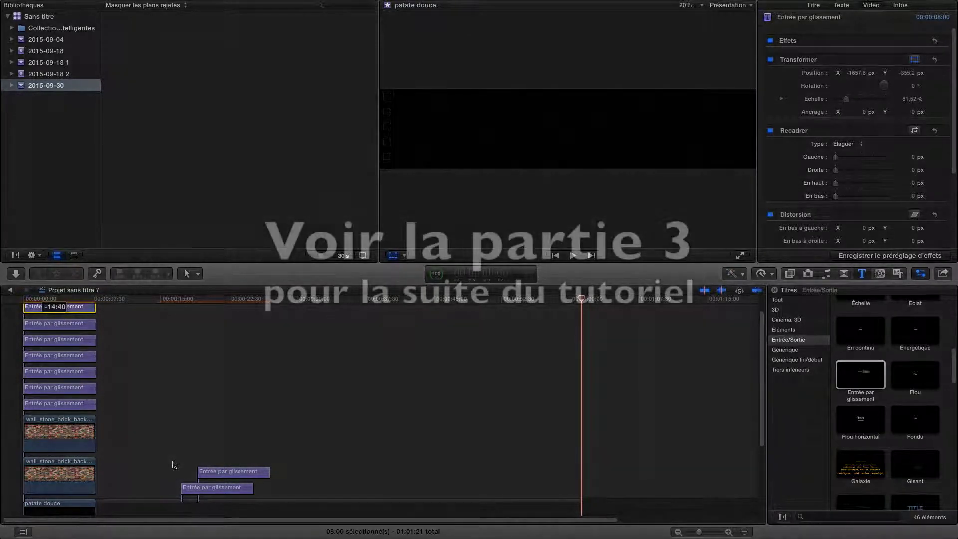